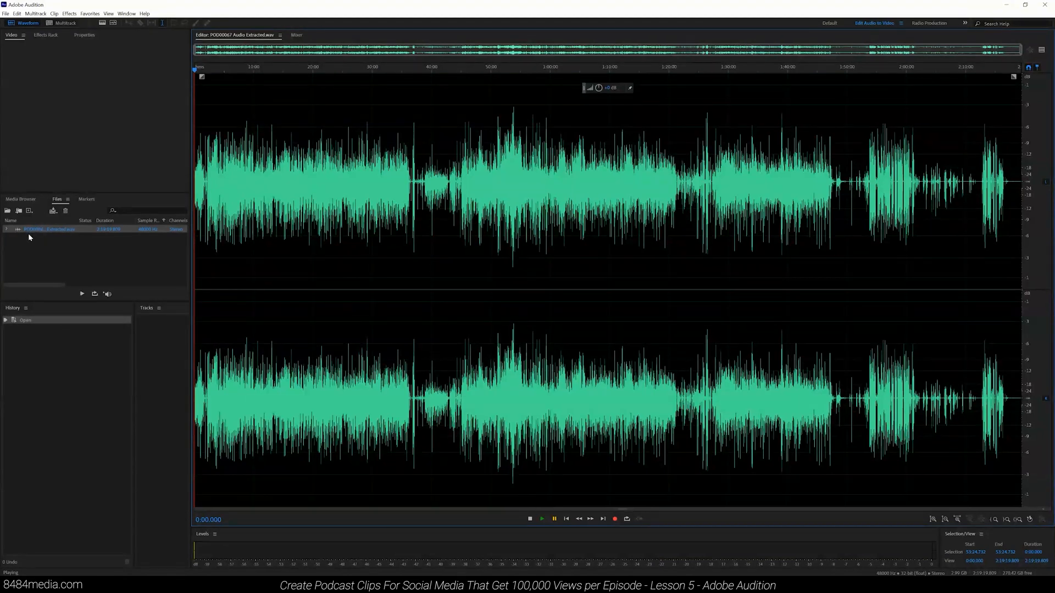
click(130, 14)
mouse_move(176, 22)
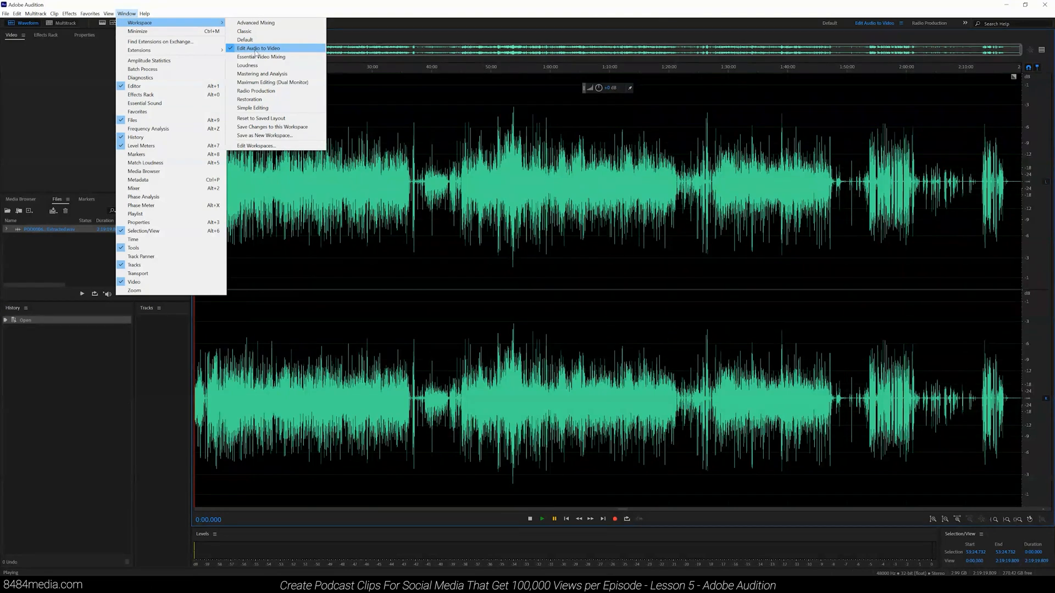
click(84, 102)
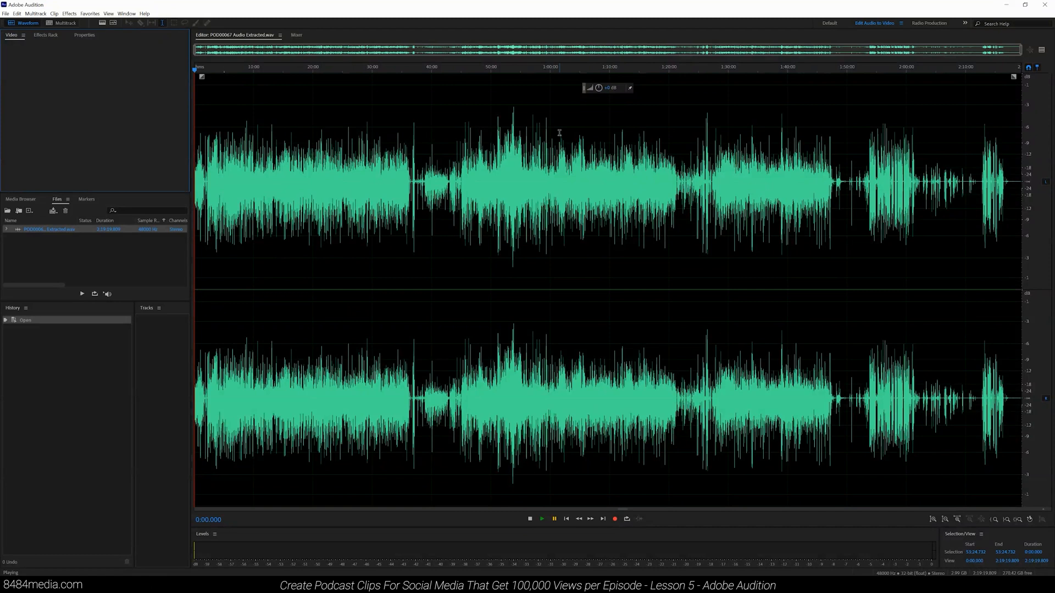
Step: Scan the full waveform and zoom into the section between roughly 17 and 18 minutes
click(938, 71)
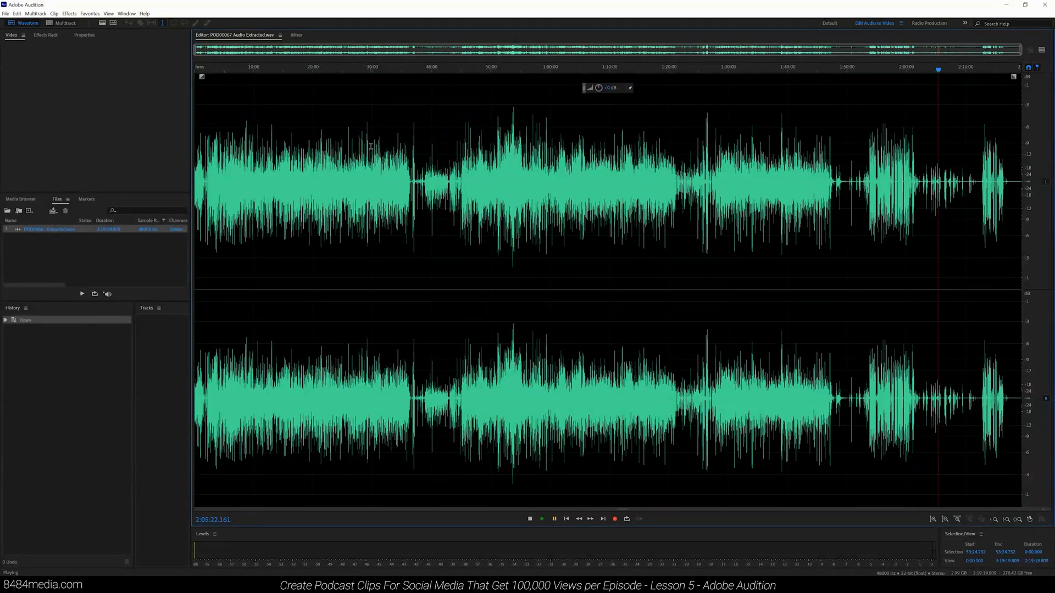
click(213, 69)
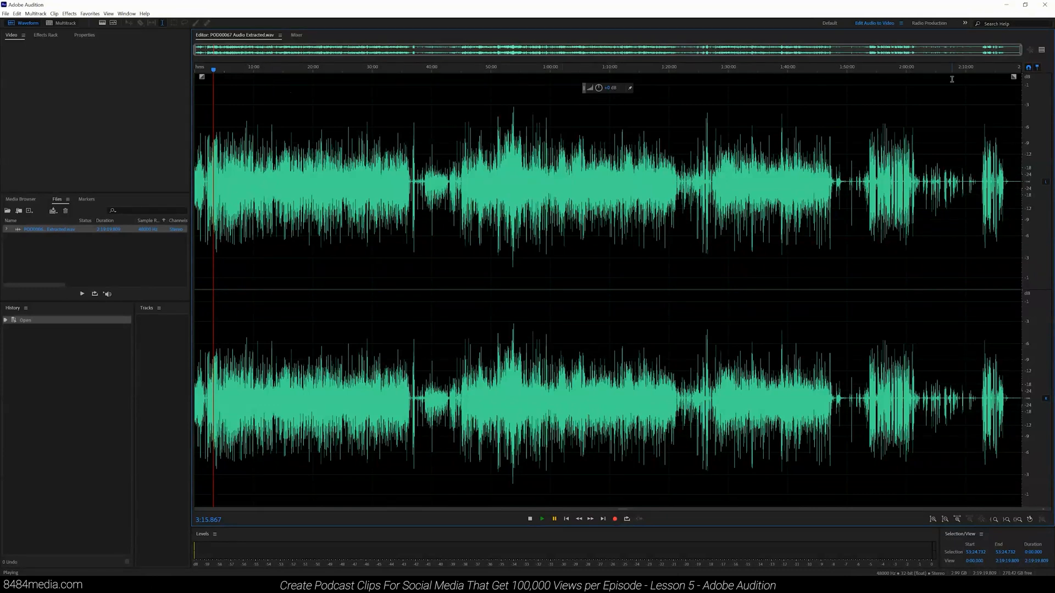
drag(1019, 49, 1053, 69)
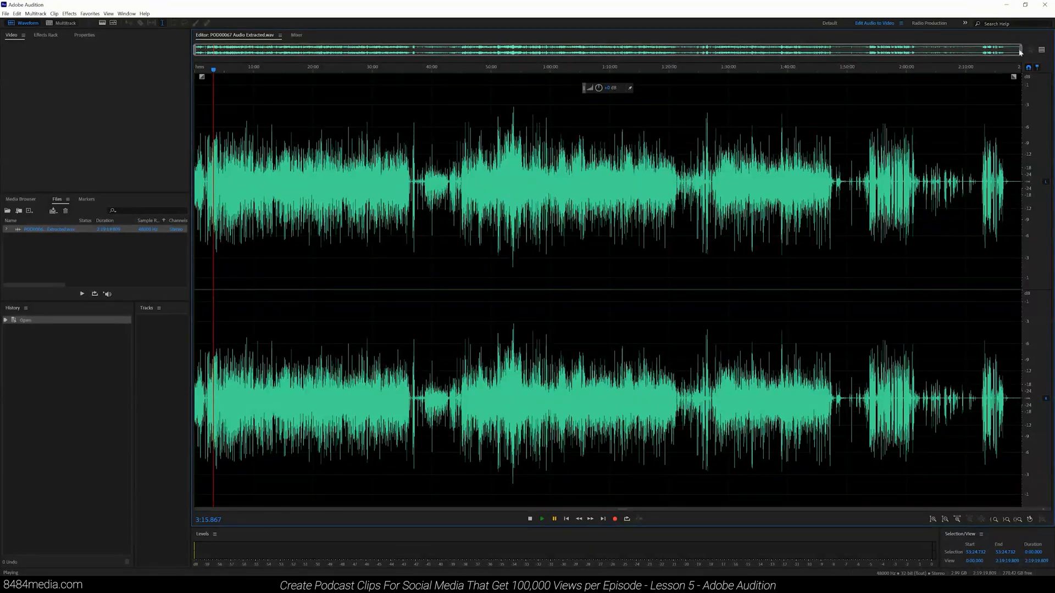
drag(1022, 55, 354, 50)
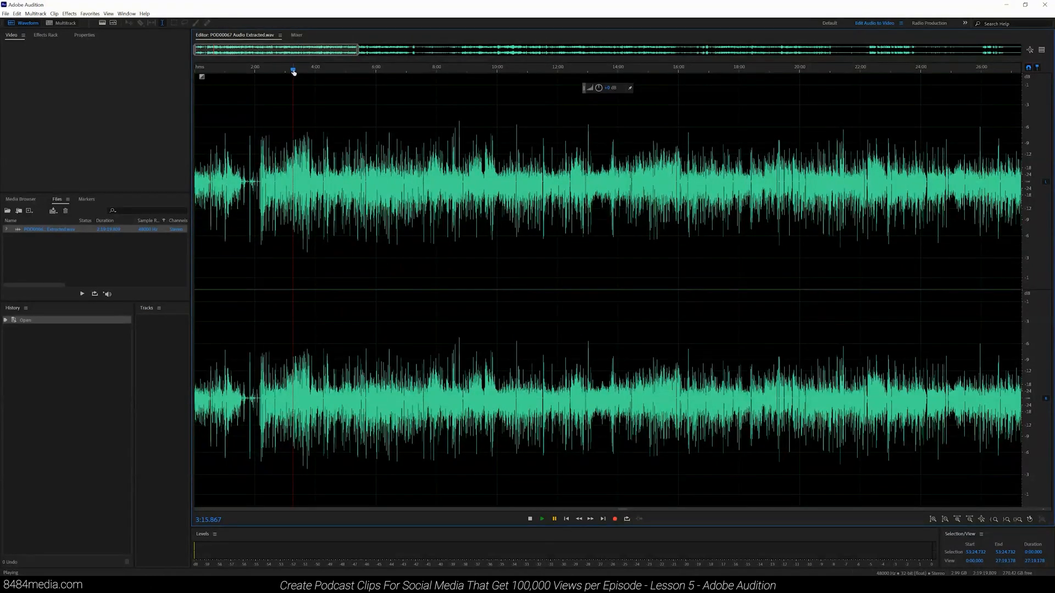
mouse_move(293, 72)
mouse_down()
mouse_move(254, 77)
mouse_move(450, 83)
mouse_move(260, 86)
mouse_move(648, 82)
mouse_move(509, 80)
mouse_move(738, 104)
mouse_up()
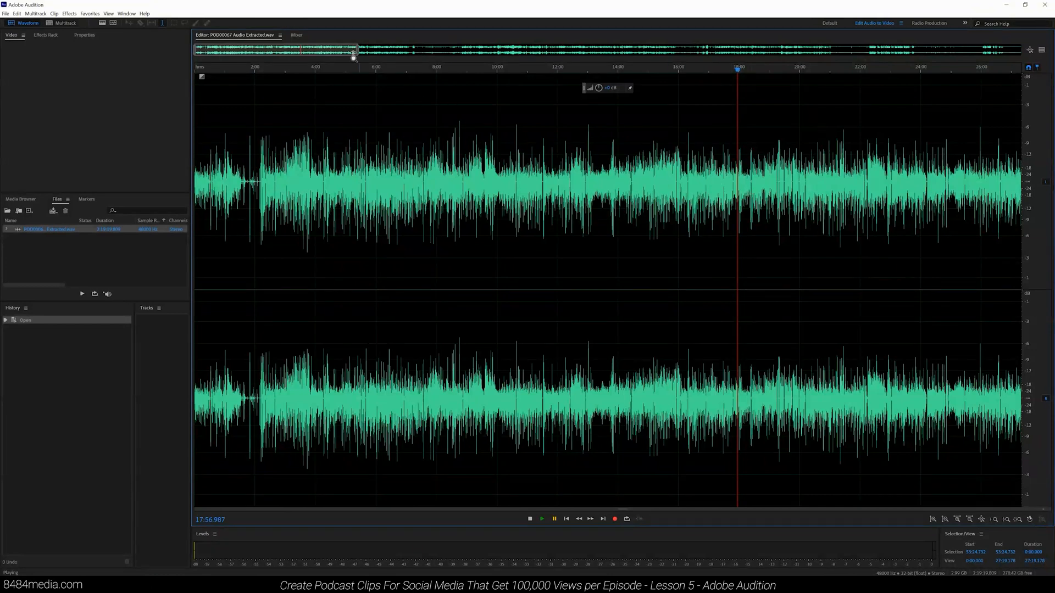
drag(358, 55, 309, 48)
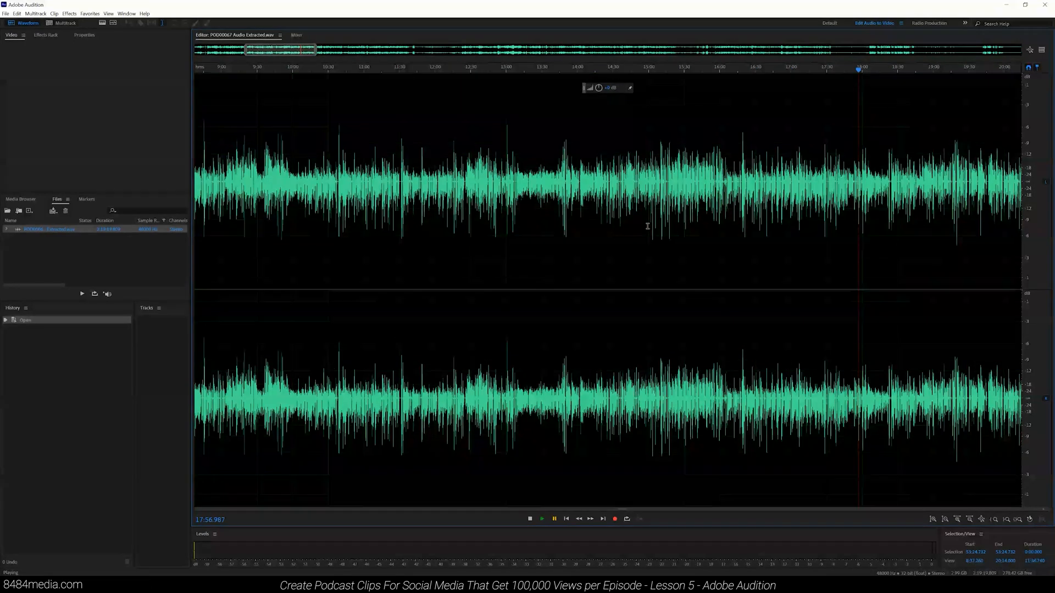
scroll(429, 164, up, 3)
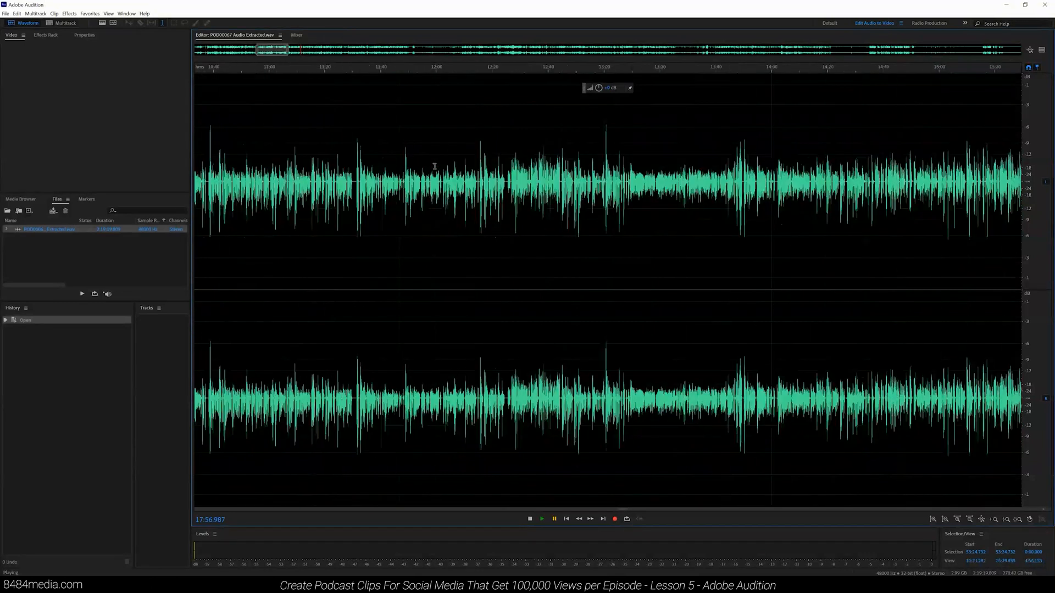
scroll(365, 95, down, 3)
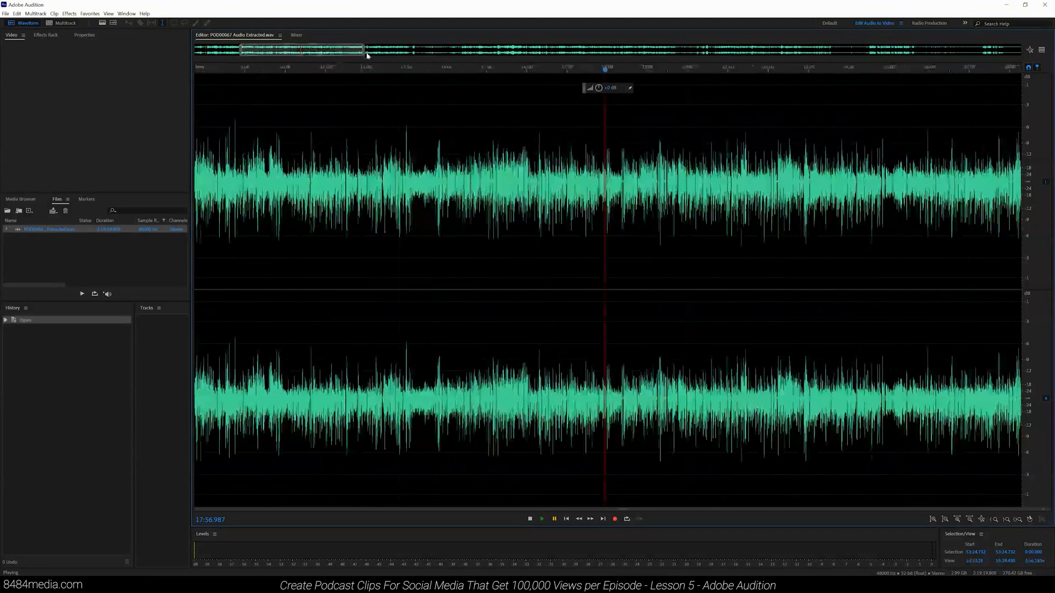
drag(365, 55, 303, 59)
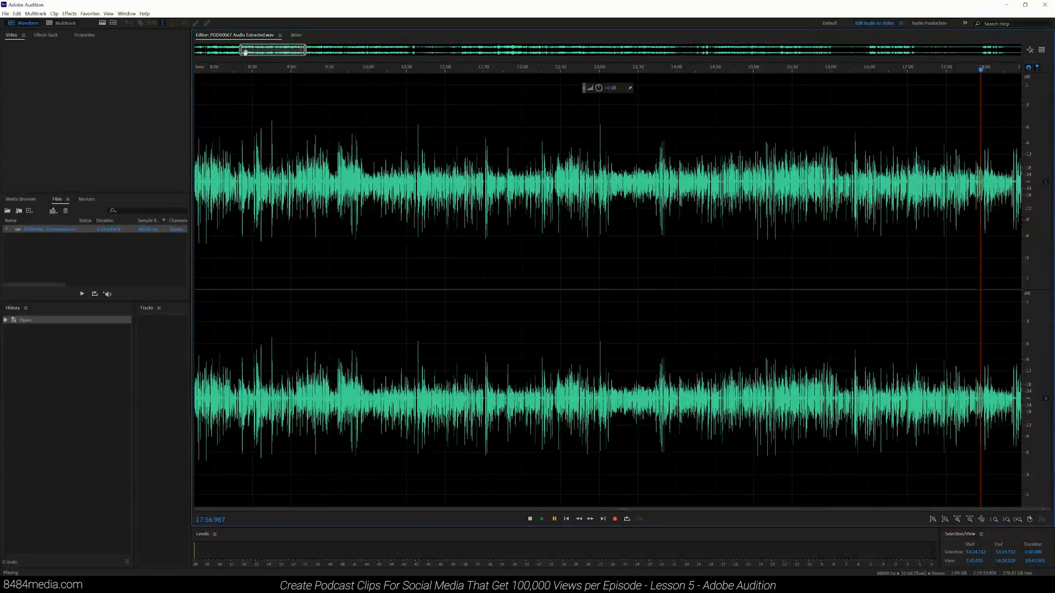
drag(241, 55, 296, 55)
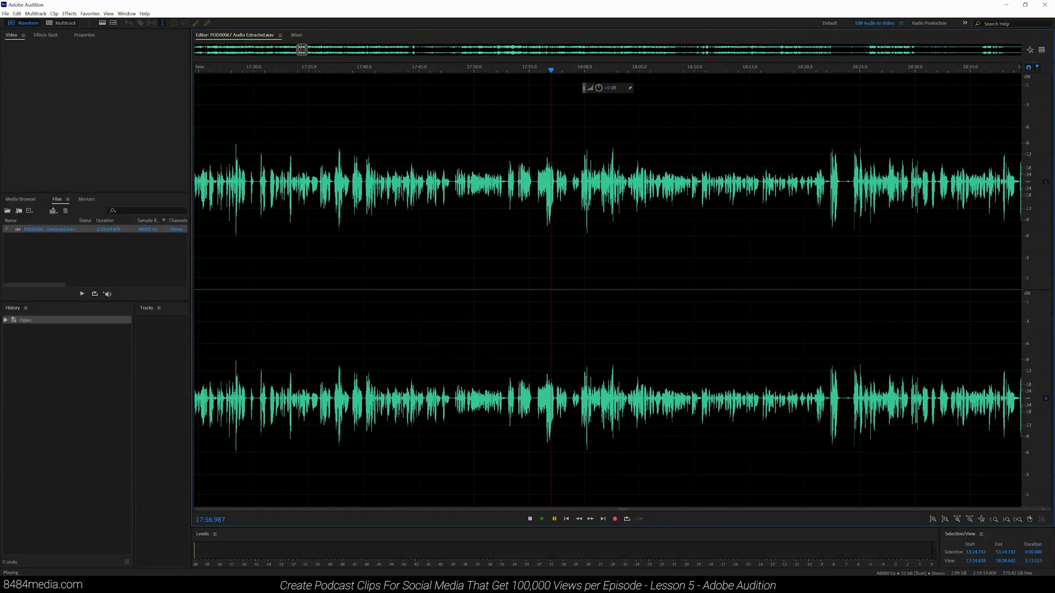
Step: Scroll and zoom within the region around 17:50 to inspect the gaps between speech
scroll(561, 214, left, 2)
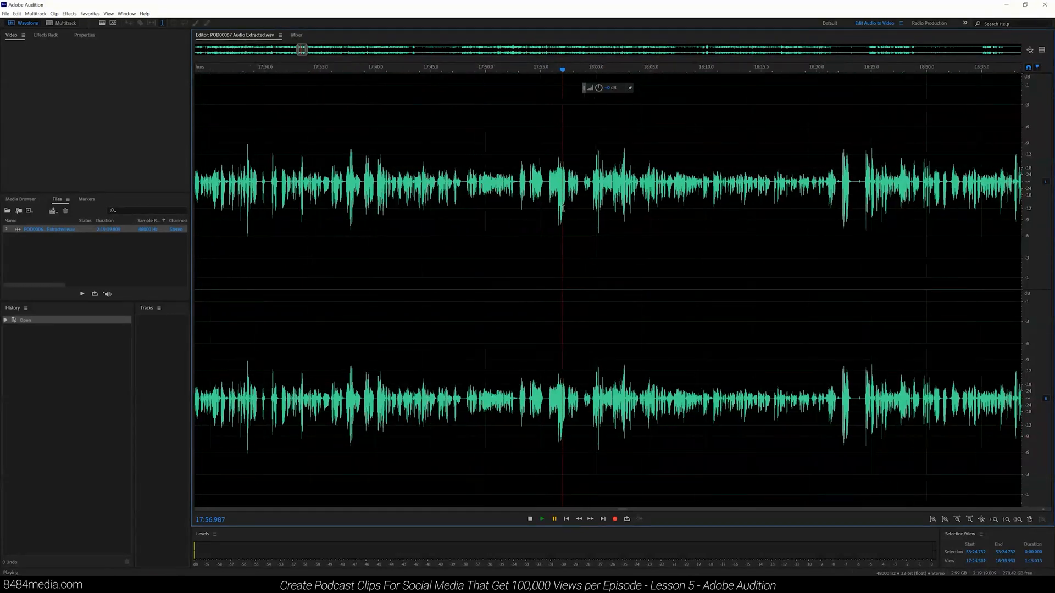
scroll(544, 200, left, 10)
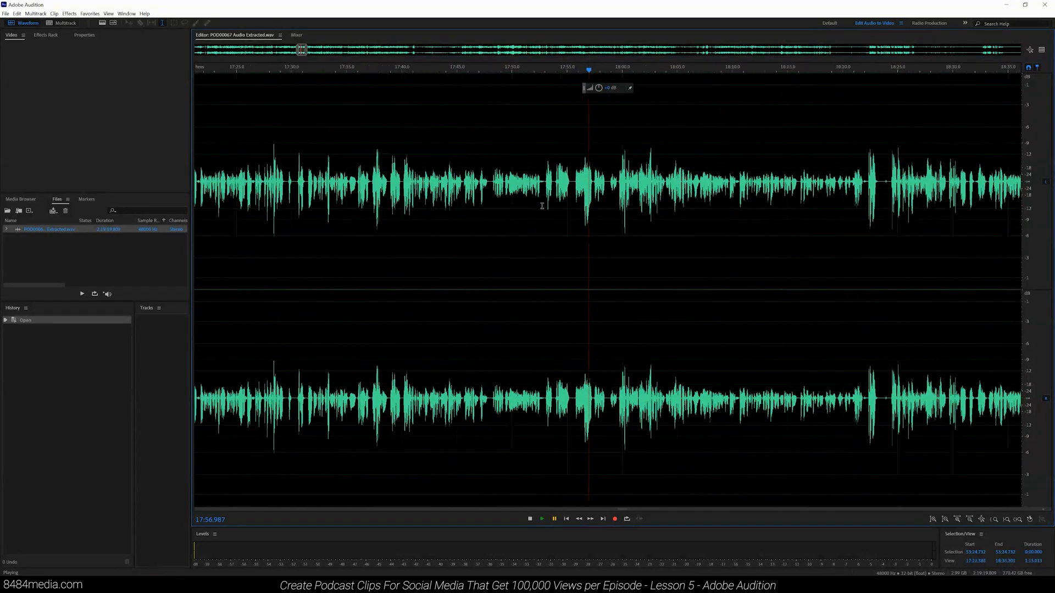
scroll(543, 203, right, 2)
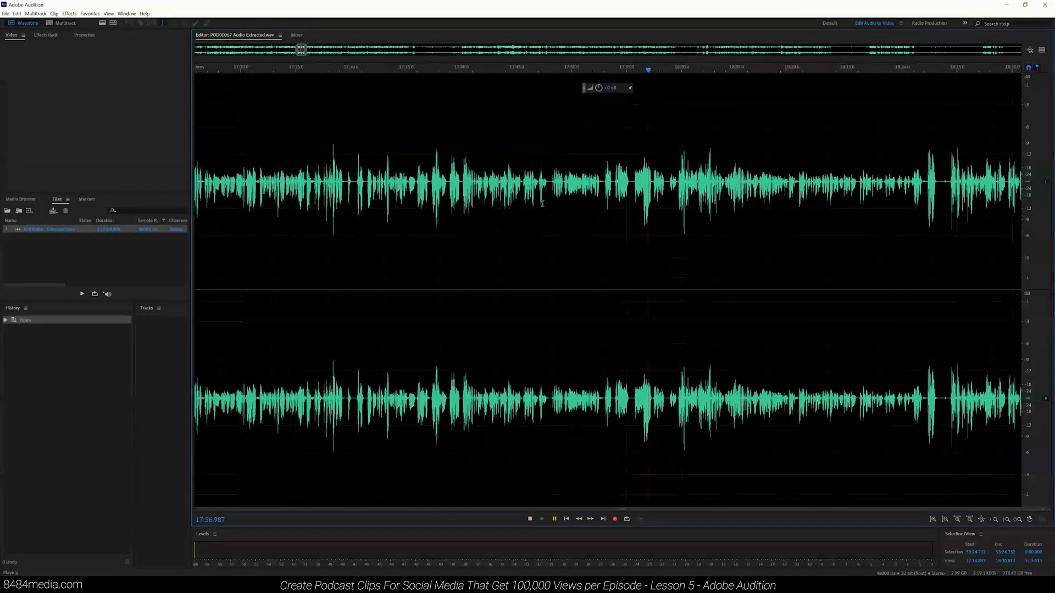
scroll(549, 207, right, 8)
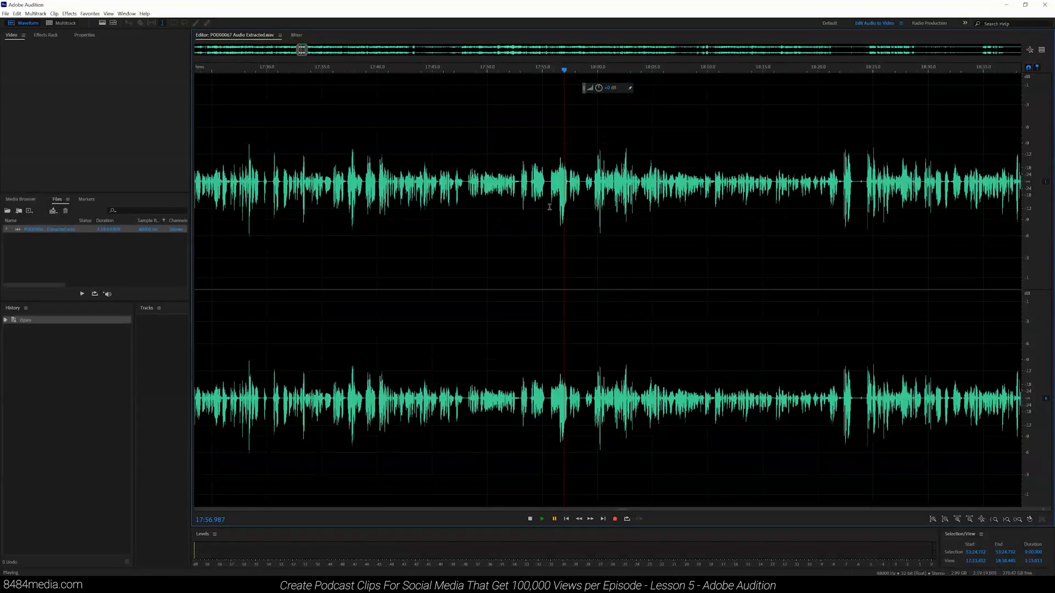
scroll(549, 207, up, 10)
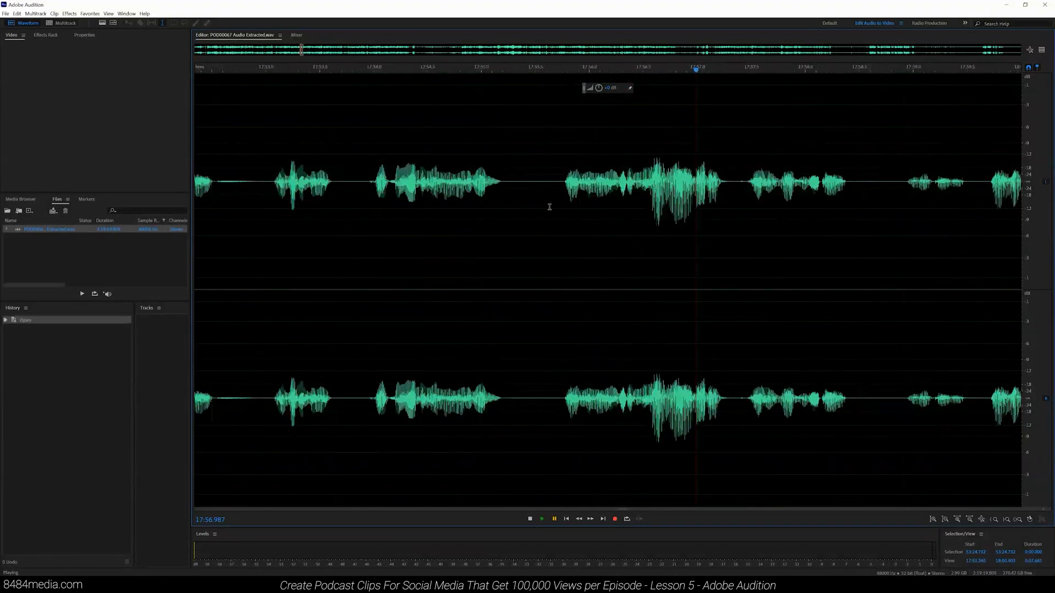
scroll(544, 190, down, 13)
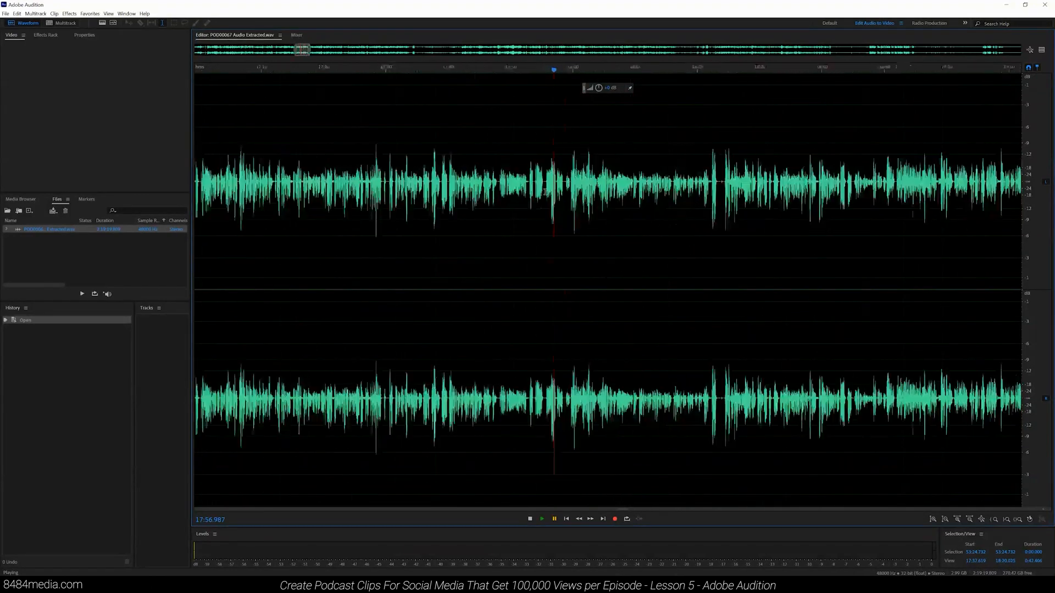
scroll(545, 193, up, 8)
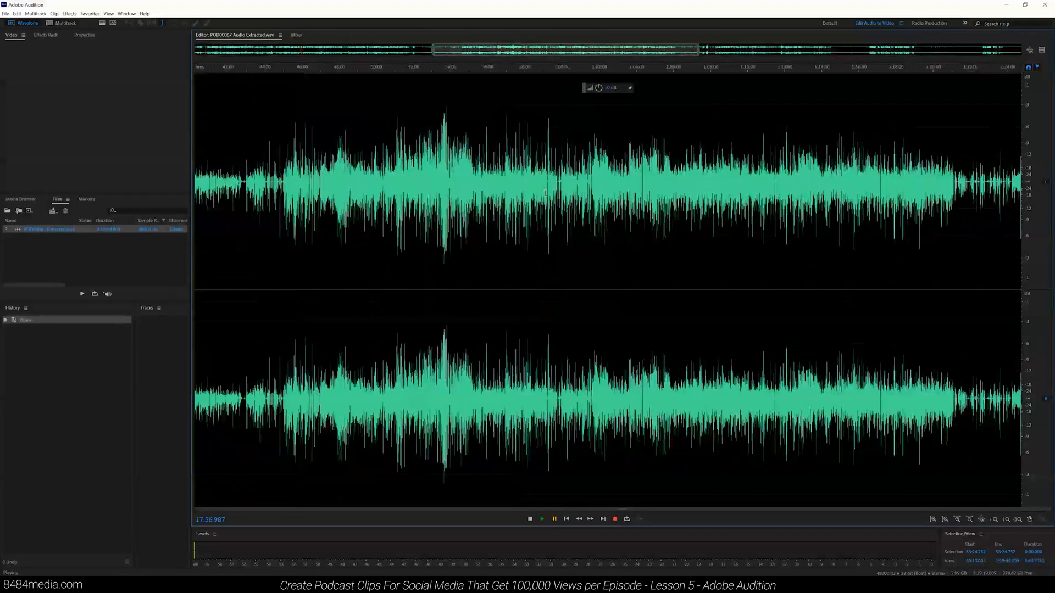
Step: Zoom out to the whole recording and back in around 17:54 to find a silent gap between words
key(backslash)
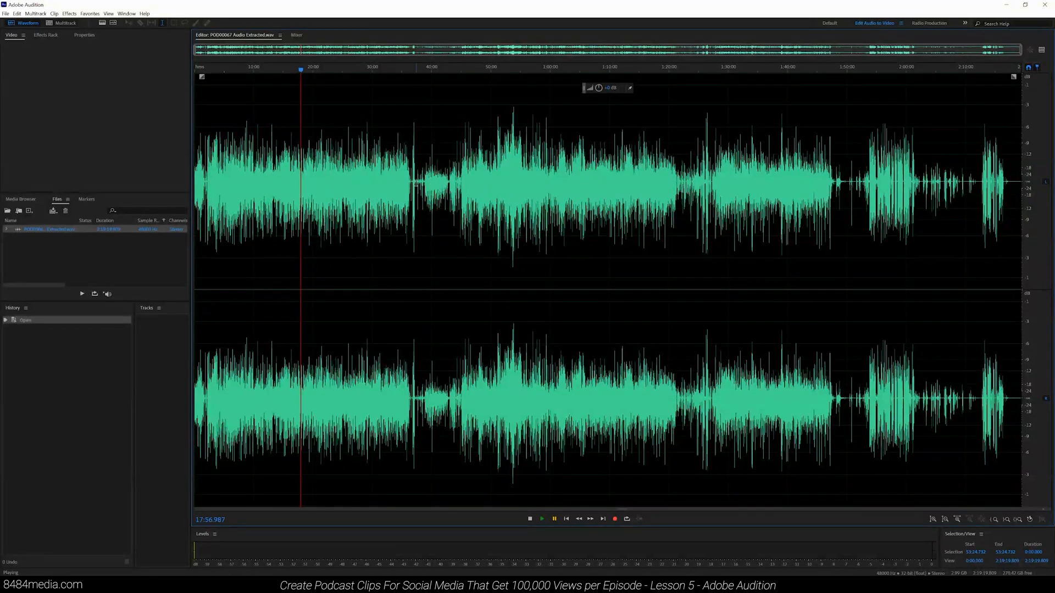
scroll(569, 197, up, 5)
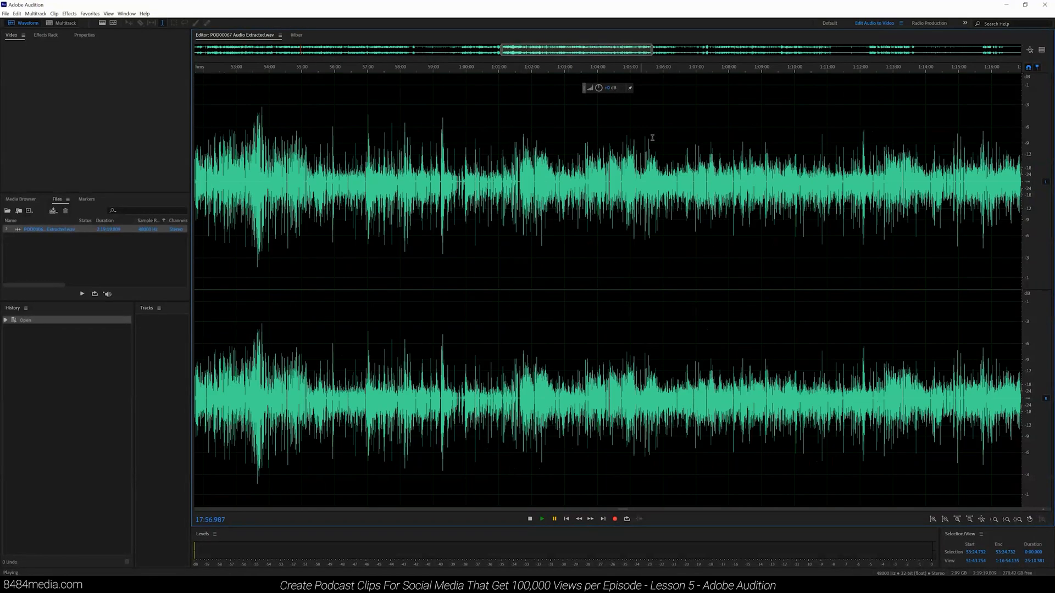
scroll(525, 257, down, 5)
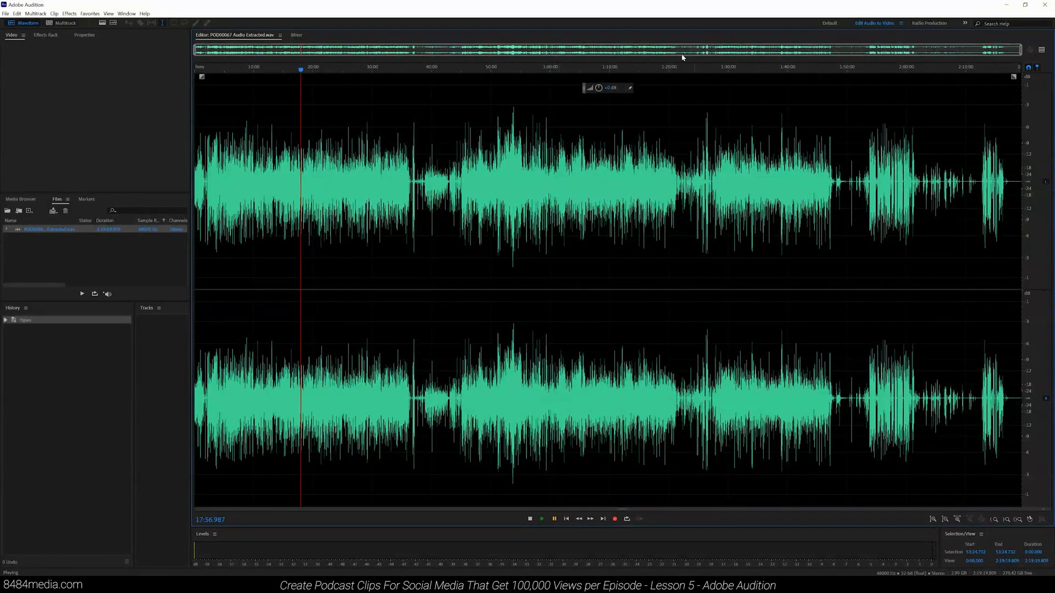
drag(195, 51, 287, 53)
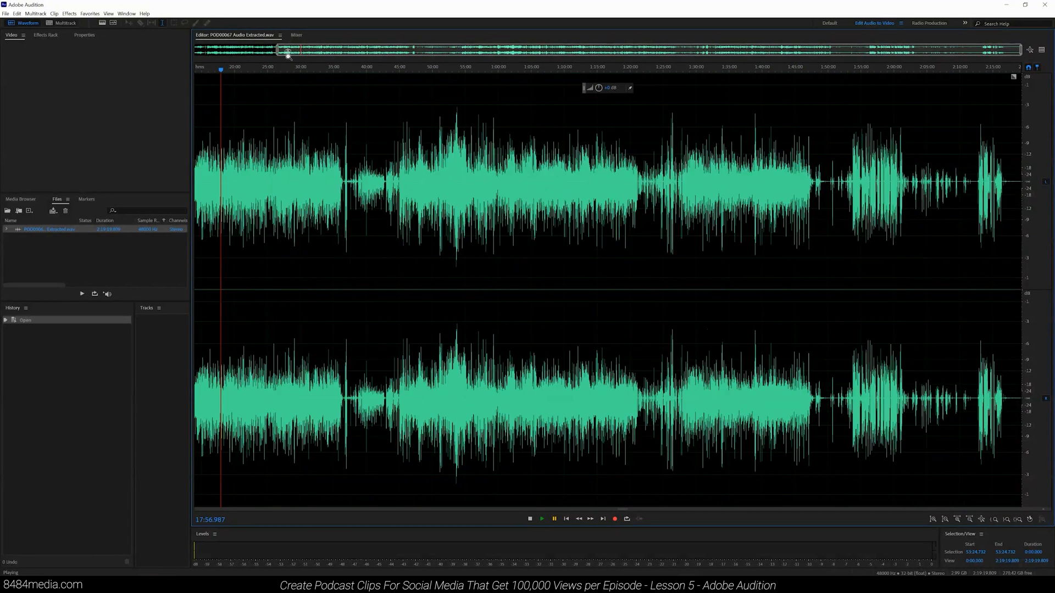
scroll(294, 52, up, 5)
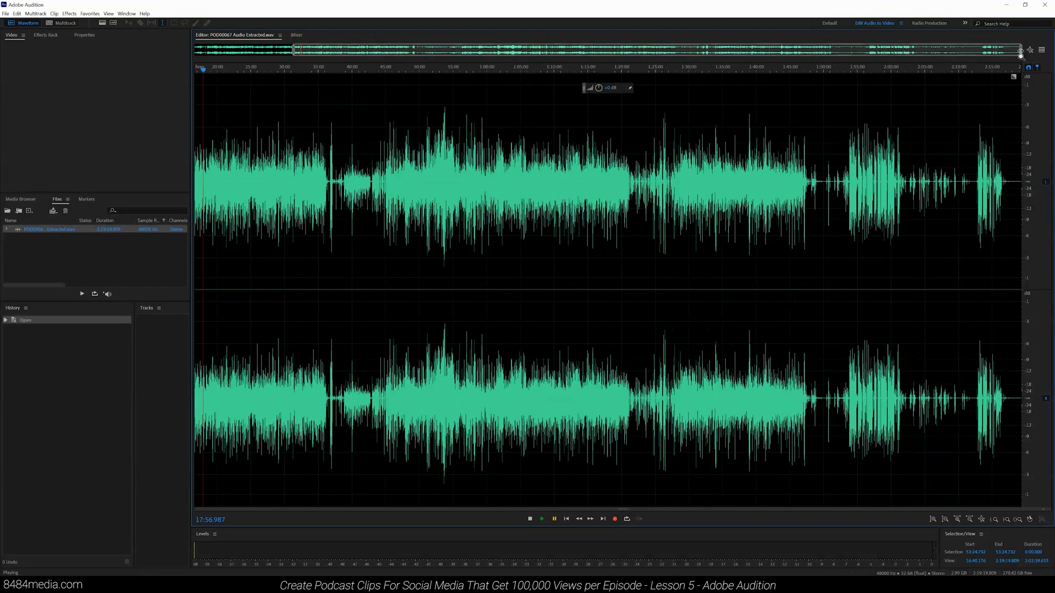
drag(360, 61, 313, 52)
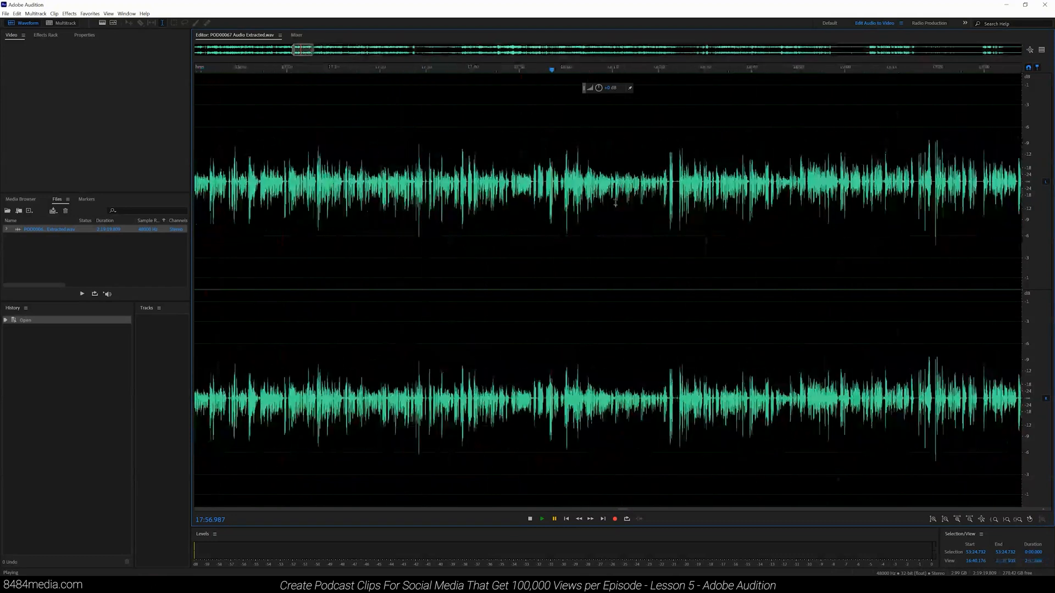
scroll(557, 199, up, 10)
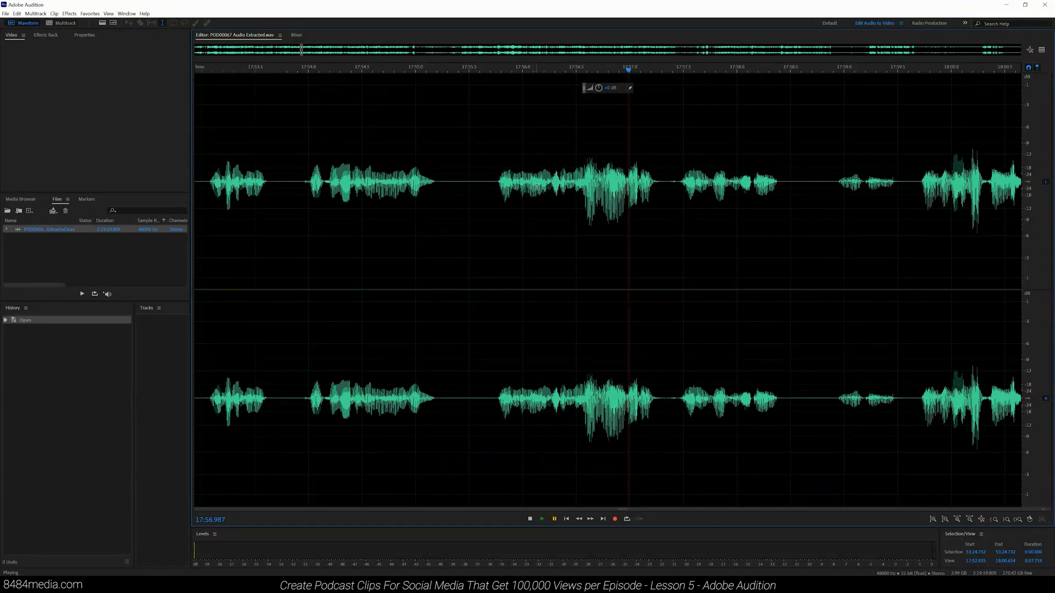
scroll(536, 187, down, 10)
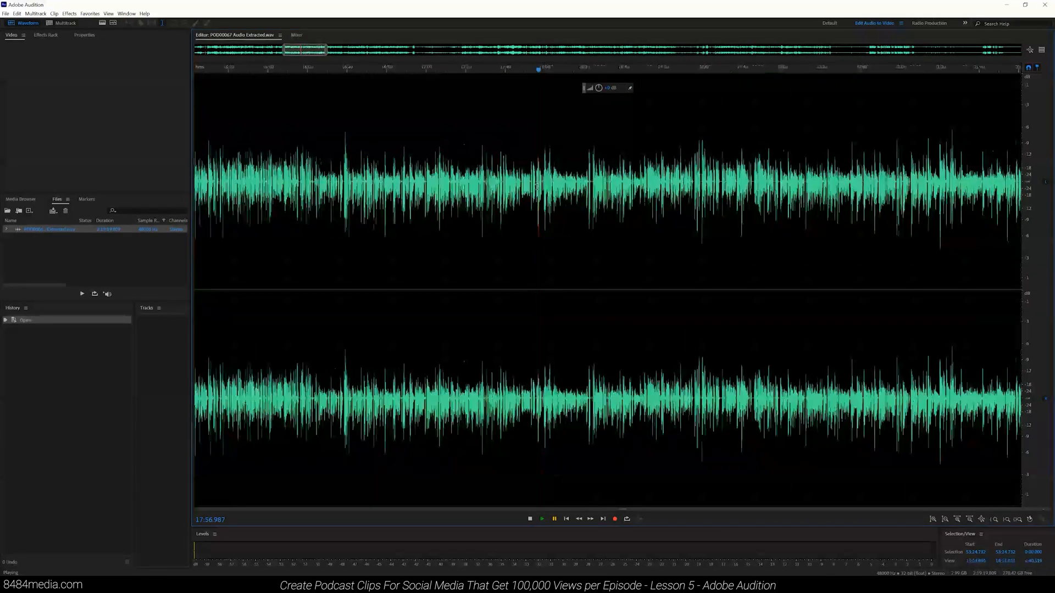
scroll(536, 187, up, 10)
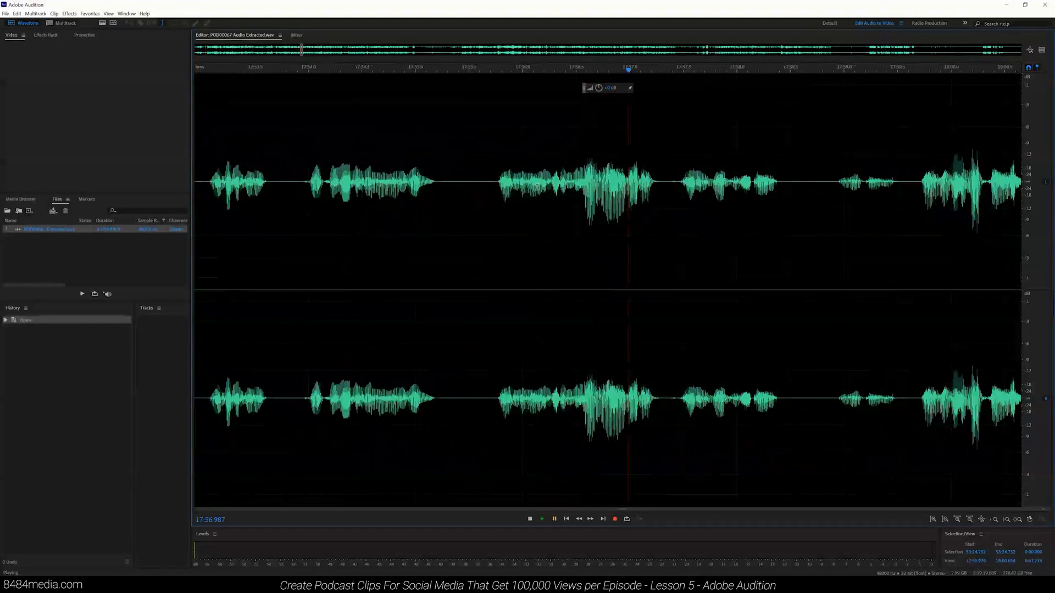
scroll(536, 186, up, 1)
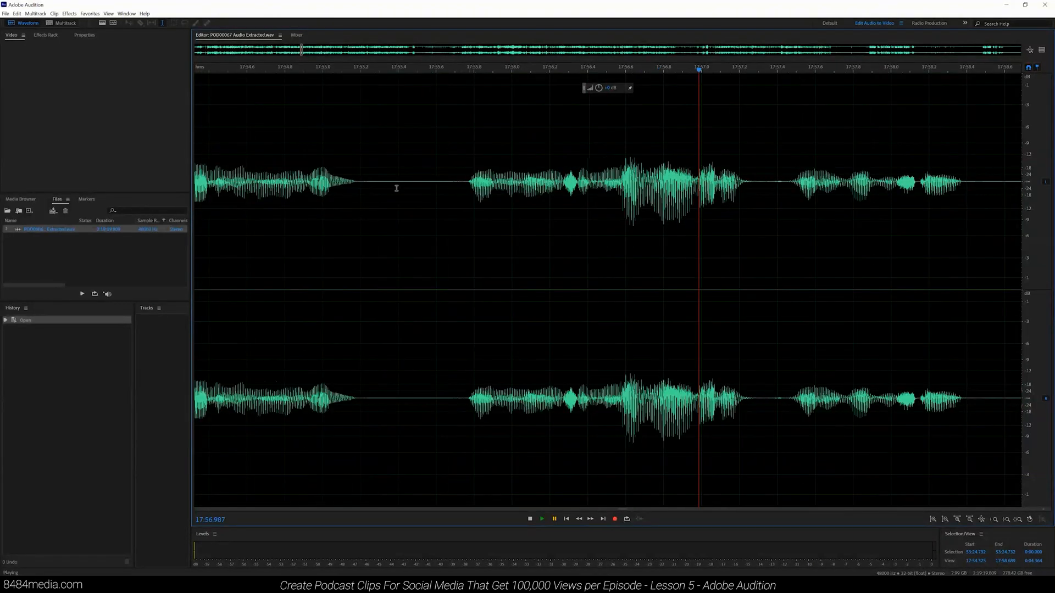
Step: Select the silent gap between speech from about 17:53.3 to 17:53.6
drag(384, 70, 403, 80)
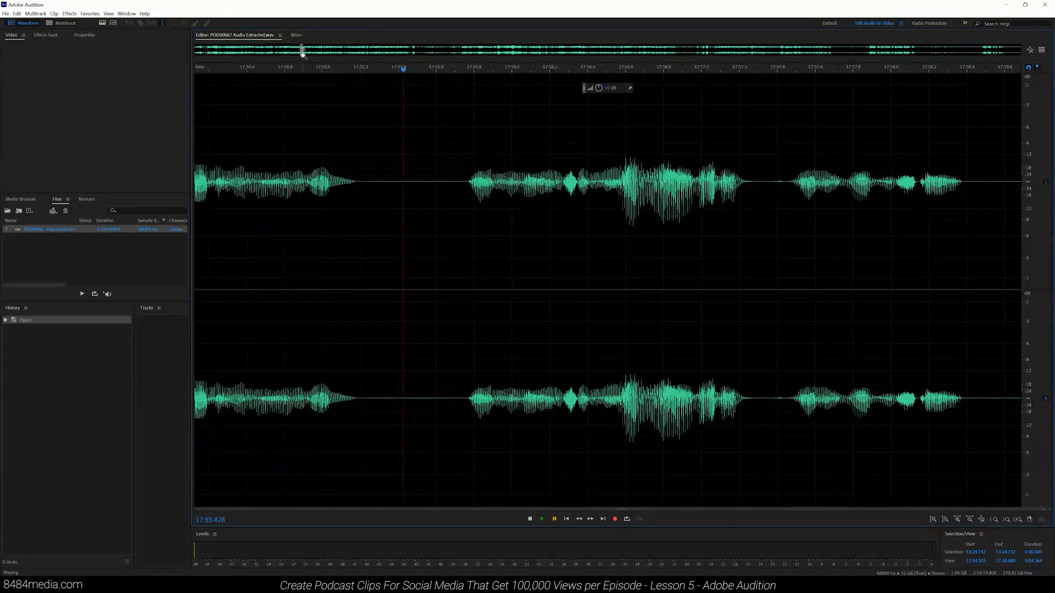
mouse_move(384, 71)
mouse_down()
mouse_move(398, 75)
mouse_move(376, 82)
mouse_up()
key(shift+End)
drag(395, 74, 443, 76)
shift+click(442, 76)
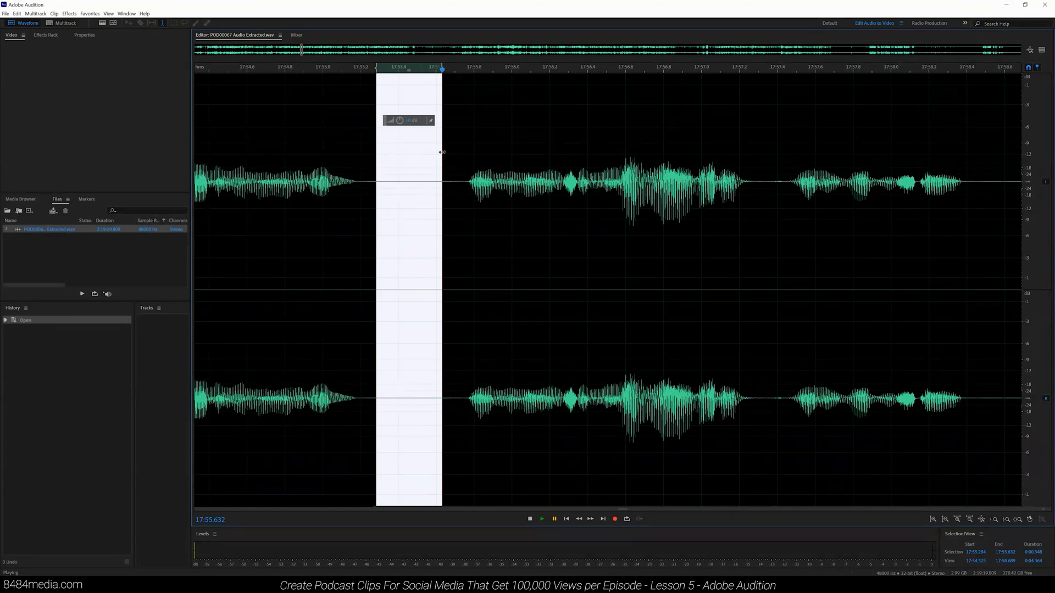
Step: Capture the selected gap as the noise print in Noise Reduction (process) and bypass the effect to preview
click(69, 13)
mouse_move(137, 148)
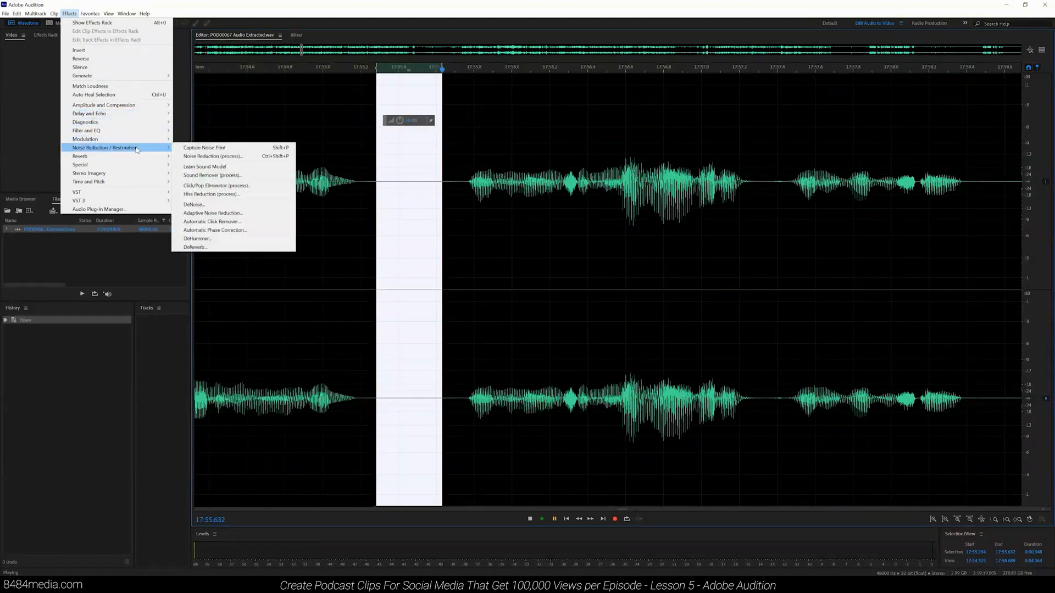
click(202, 157)
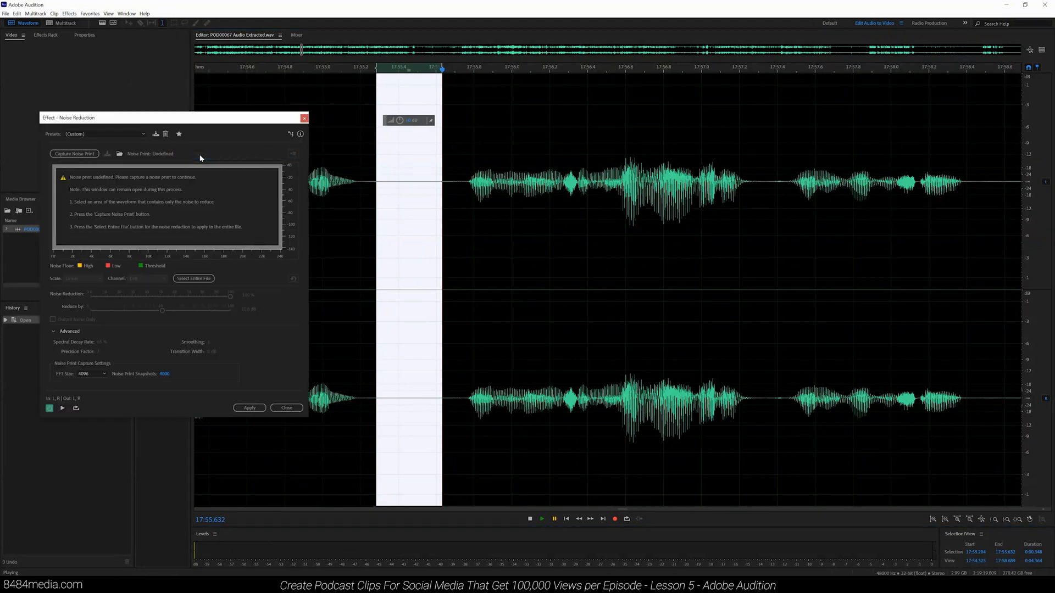
click(75, 155)
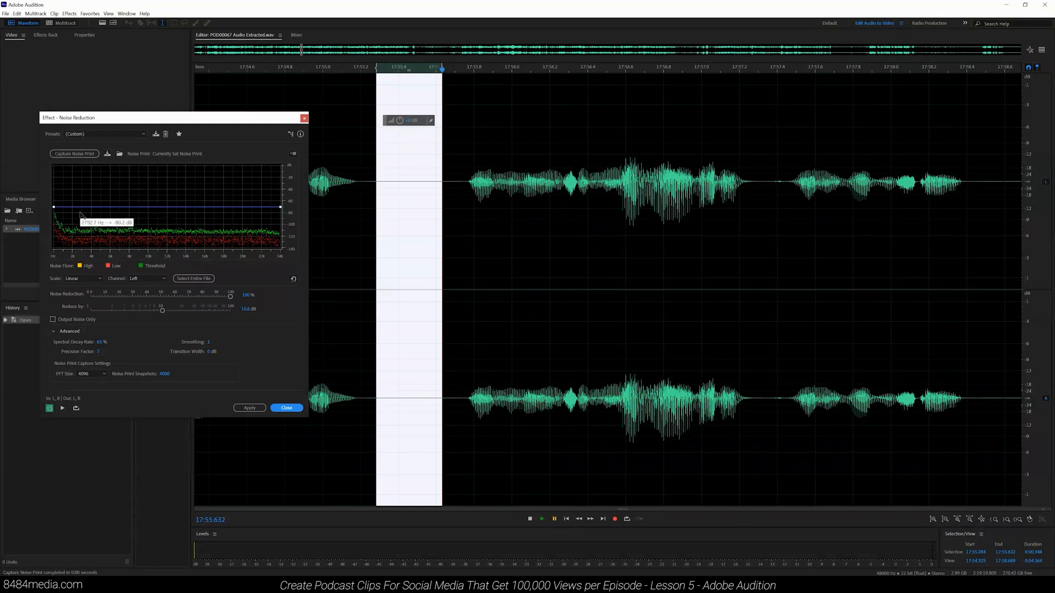
click(48, 409)
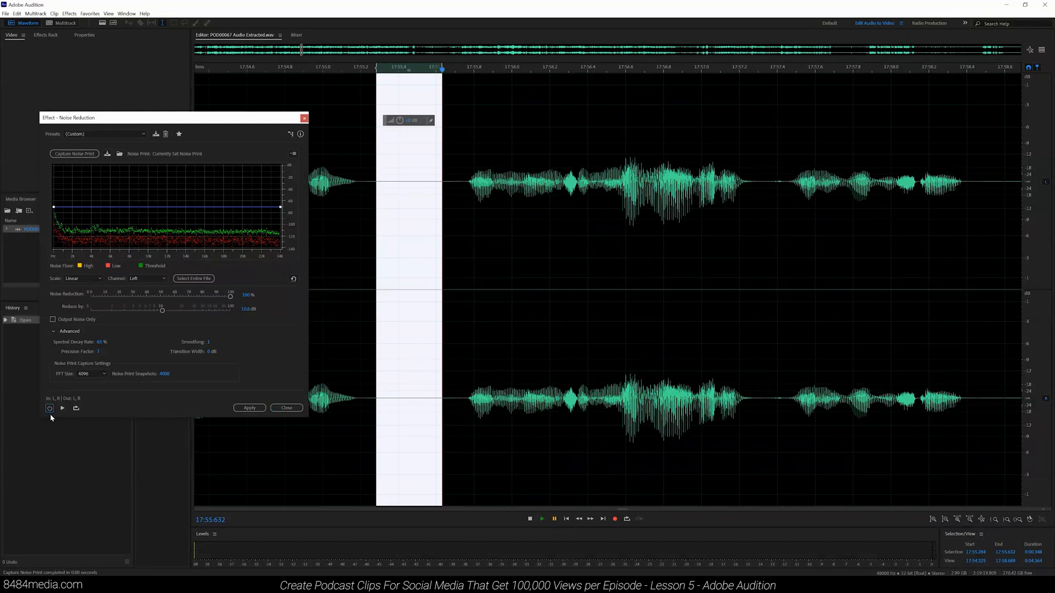
Step: Re-enable Noise Reduction and set it to process the entire file instead of the selected gap
click(49, 408)
click(74, 155)
click(194, 279)
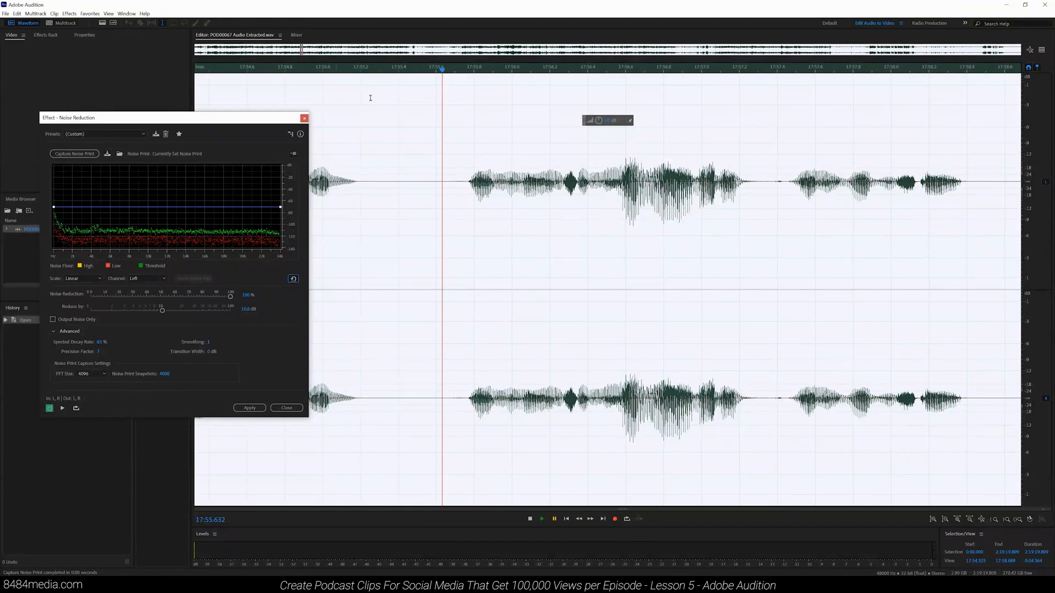
drag(305, 53, 681, 63)
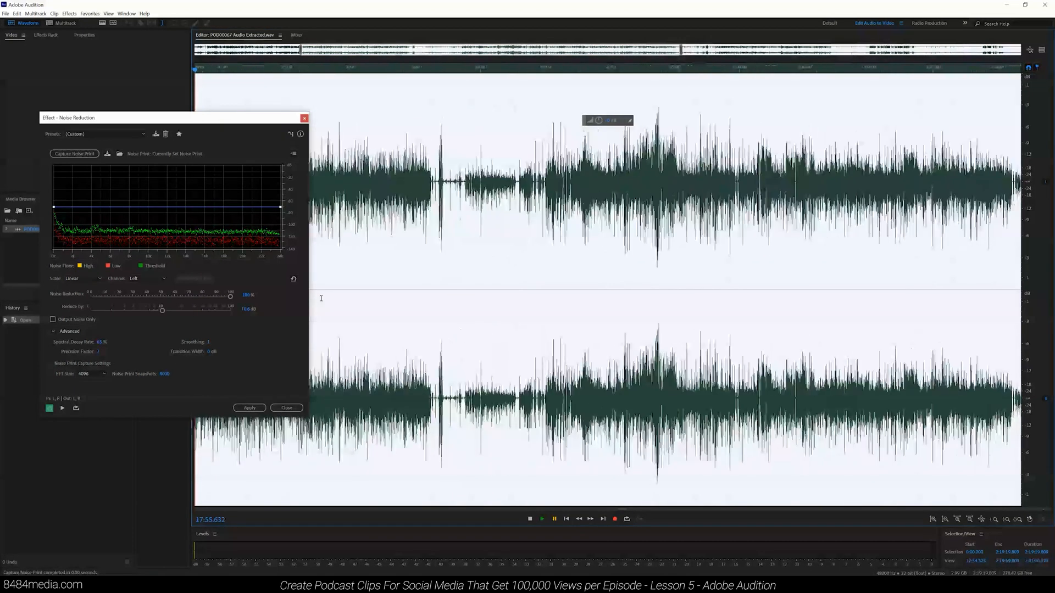
Step: Preview the noise-reduced audio and set the Noise Reduction amount to 95%
click(62, 409)
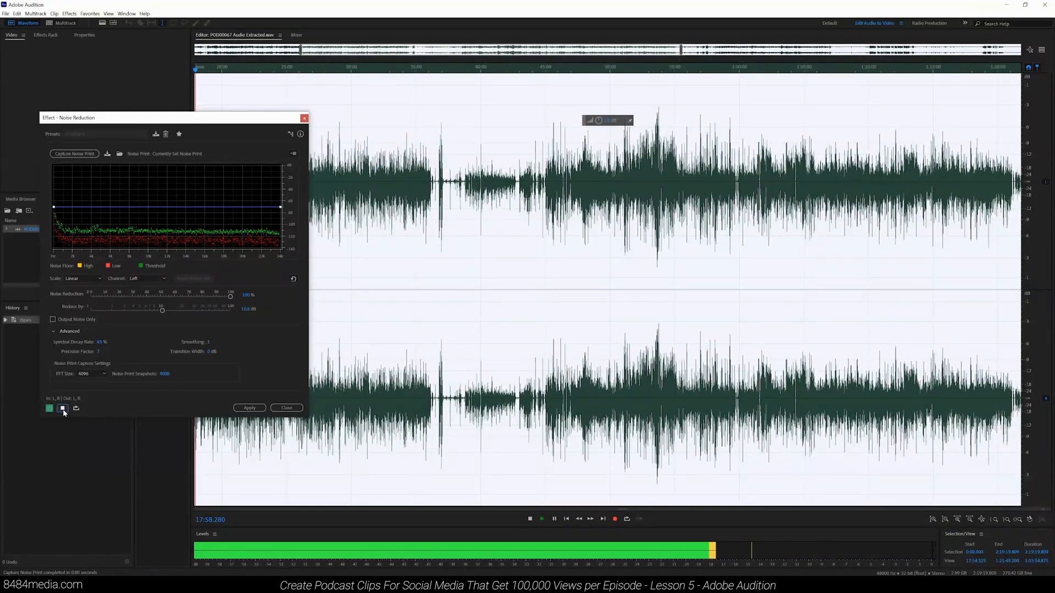
click(63, 409)
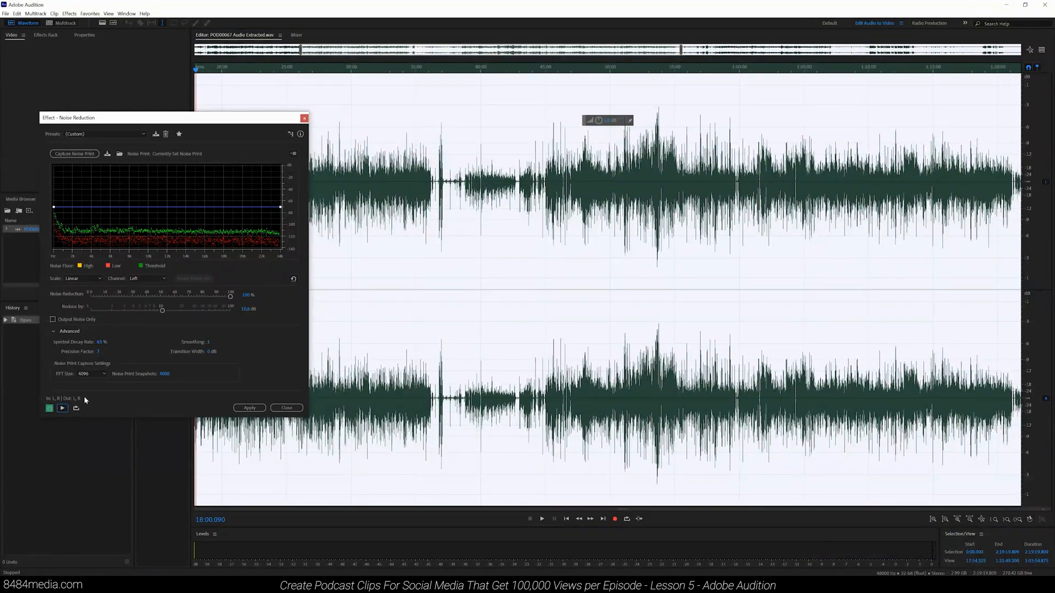
drag(230, 297, 164, 301)
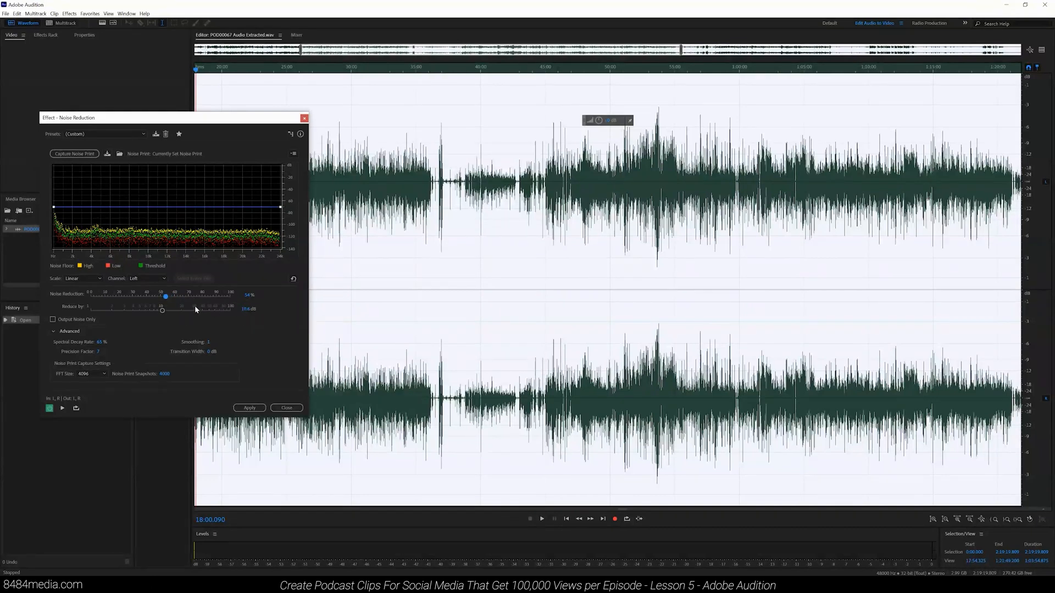
mouse_move(162, 311)
mouse_down()
mouse_move(151, 311)
mouse_move(159, 313)
mouse_up()
drag(168, 298, 225, 299)
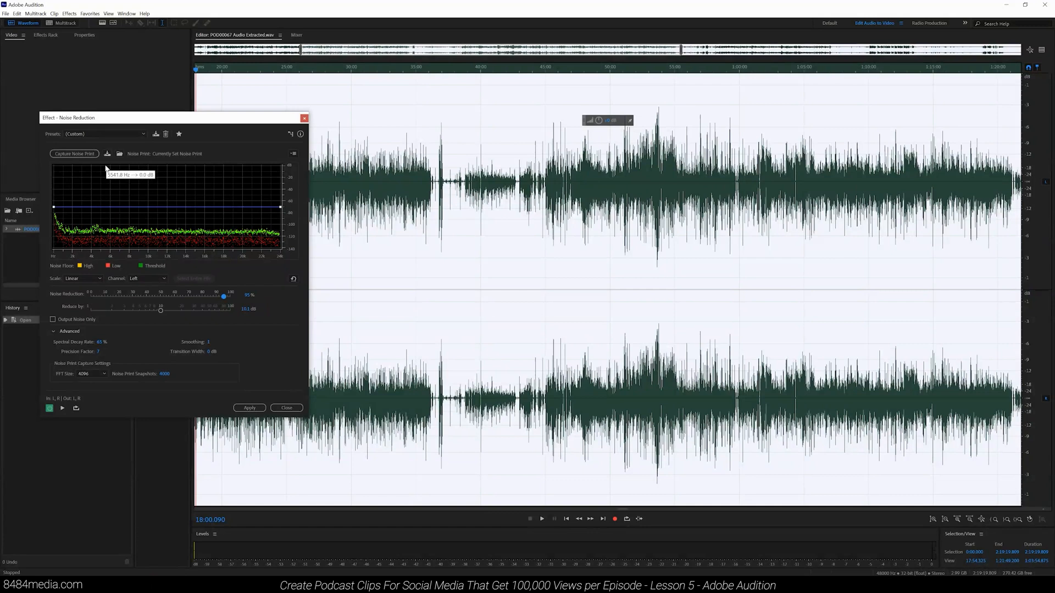
Step: Compare the preview with the effect bypassed, then apply Noise Reduction to the whole file
click(84, 153)
click(49, 409)
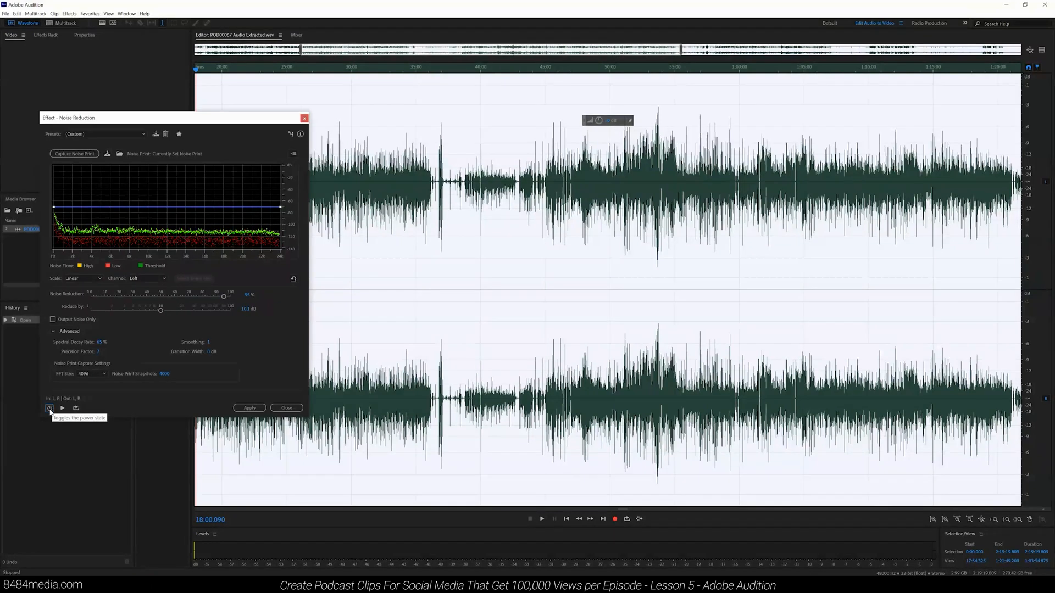
click(50, 409)
click(248, 409)
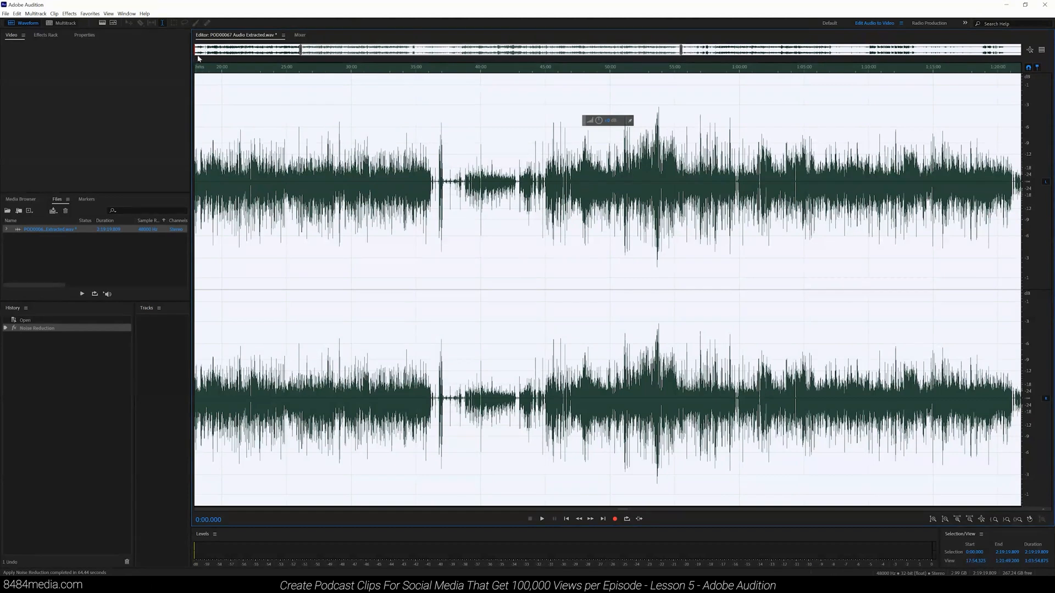
Step: Open the Graphic Equalizer (20 Bands) and adjust the highest >22k Hz band, toggling bypass to compare
click(75, 16)
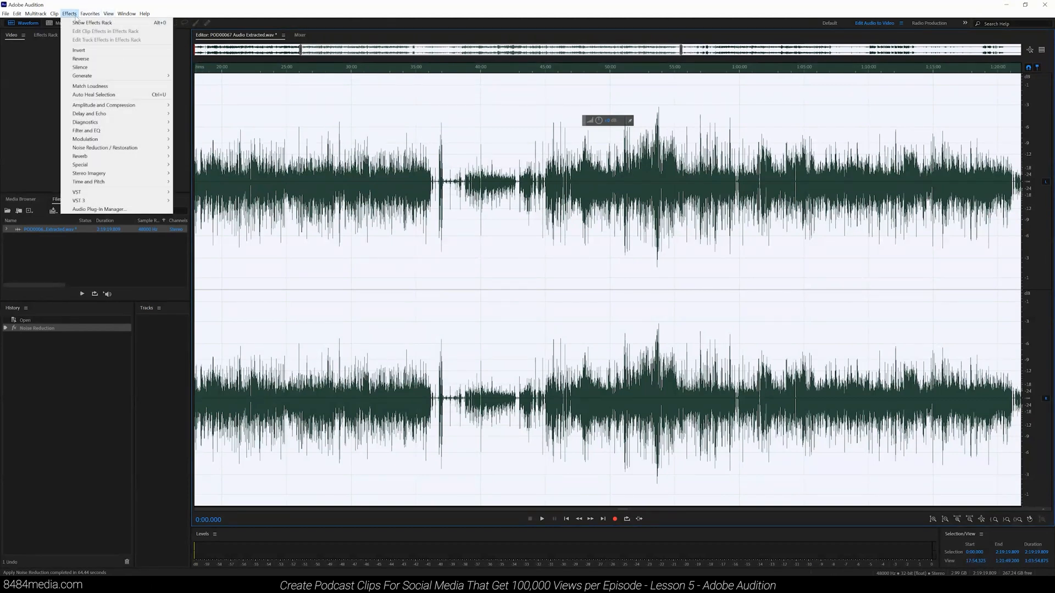
mouse_move(121, 131)
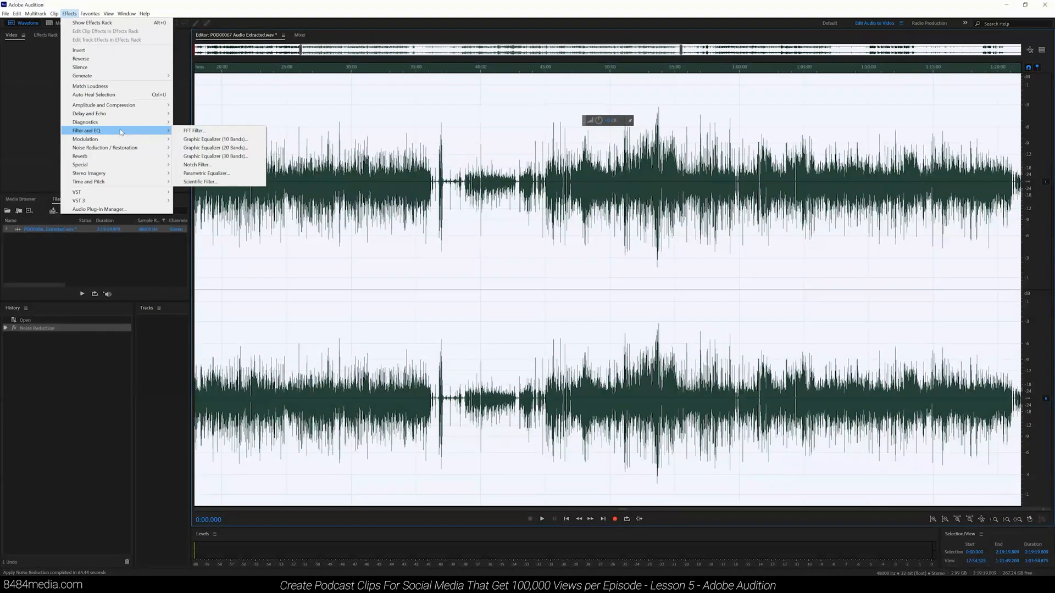
click(220, 149)
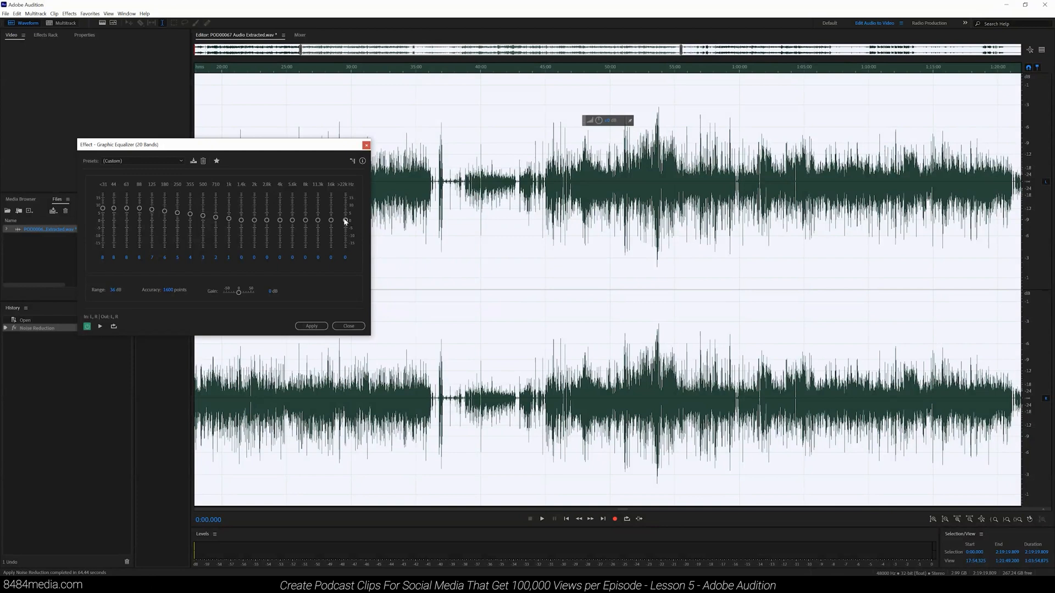
drag(346, 221, 332, 221)
click(87, 327)
click(87, 327)
click(127, 161)
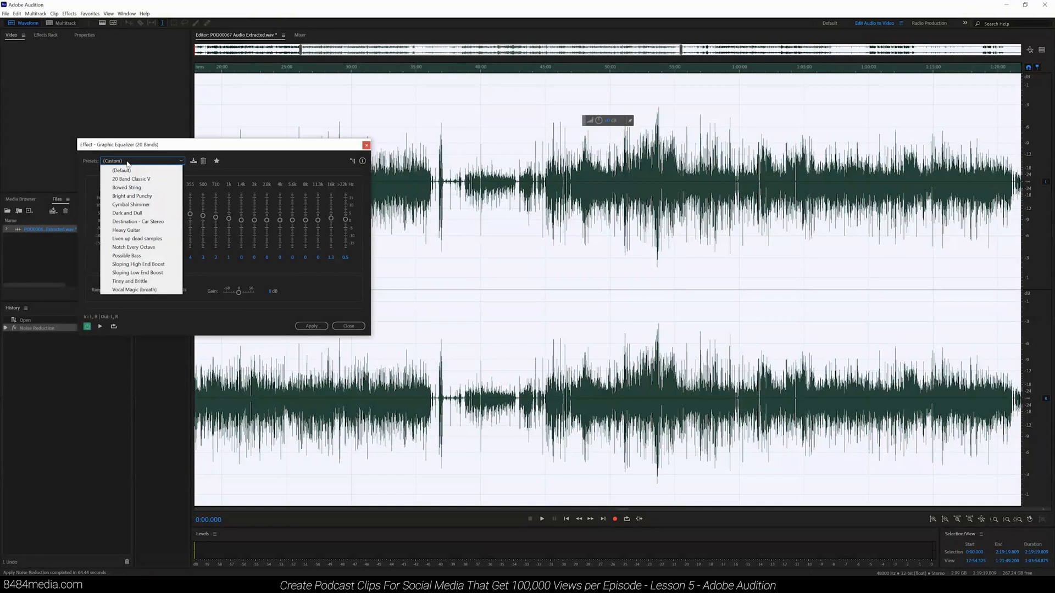
click(127, 162)
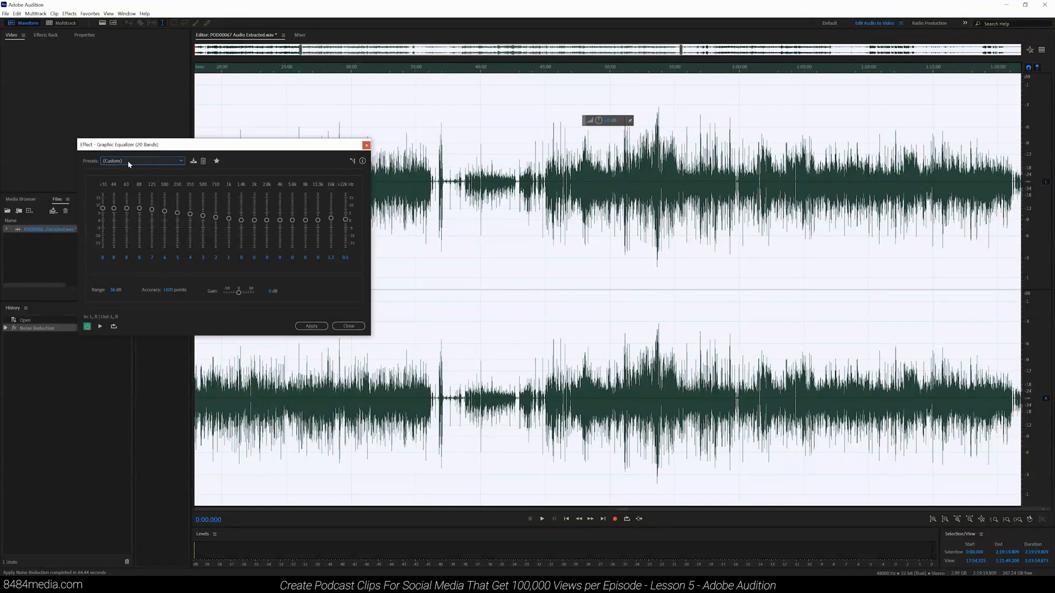
click(128, 160)
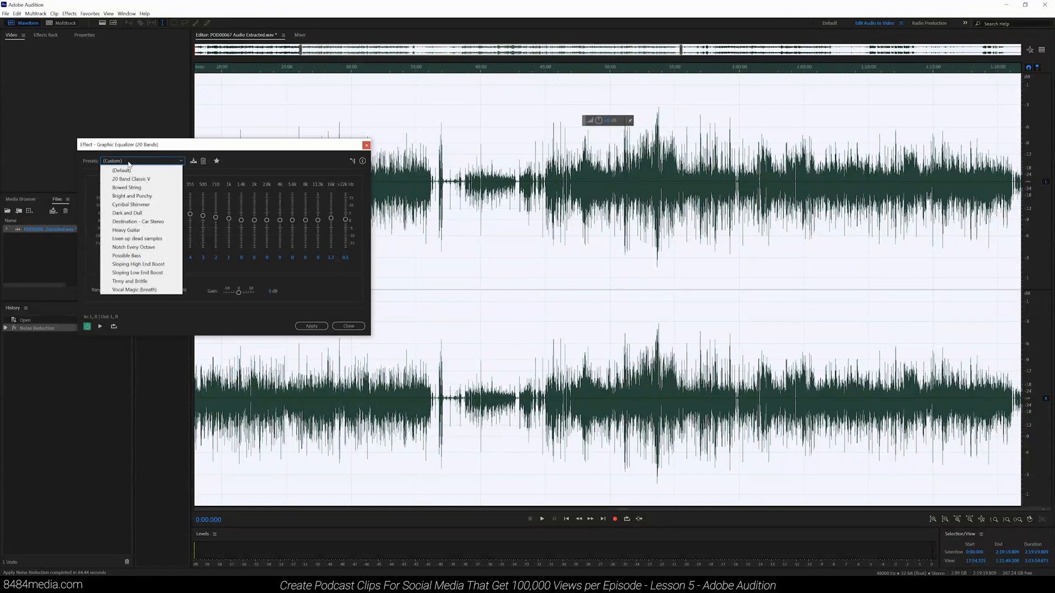
click(164, 162)
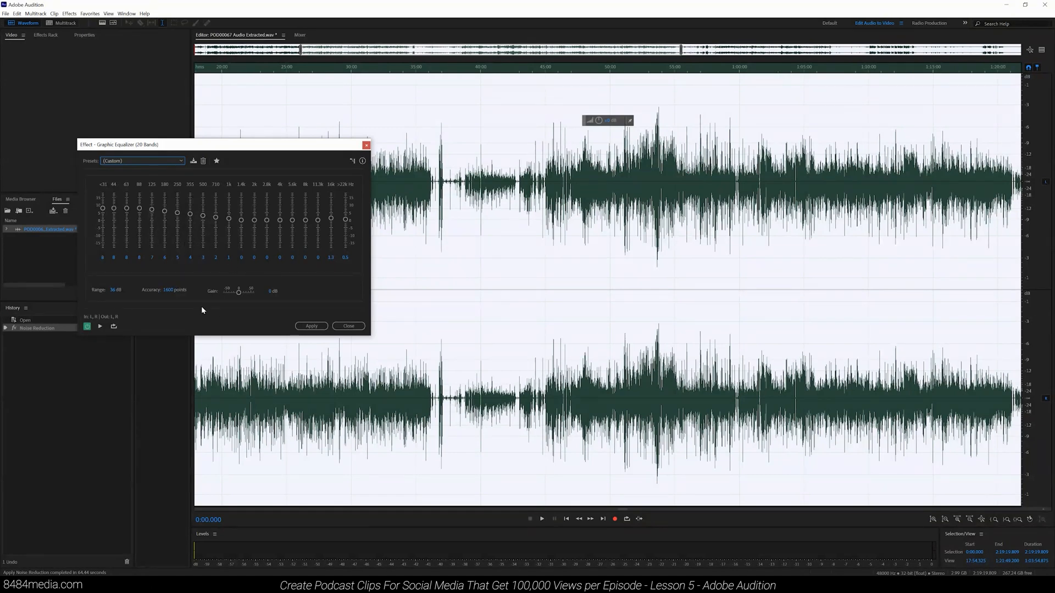
Step: Preview the equalized audio from around 8:11, then apply the Graphic Equalizer to the file
click(100, 328)
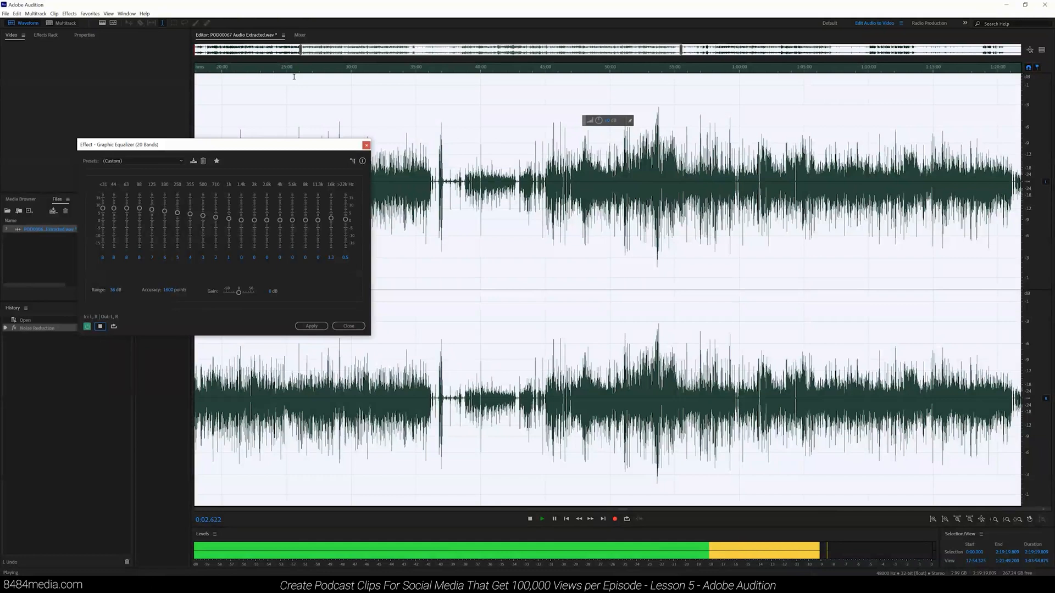
click(277, 68)
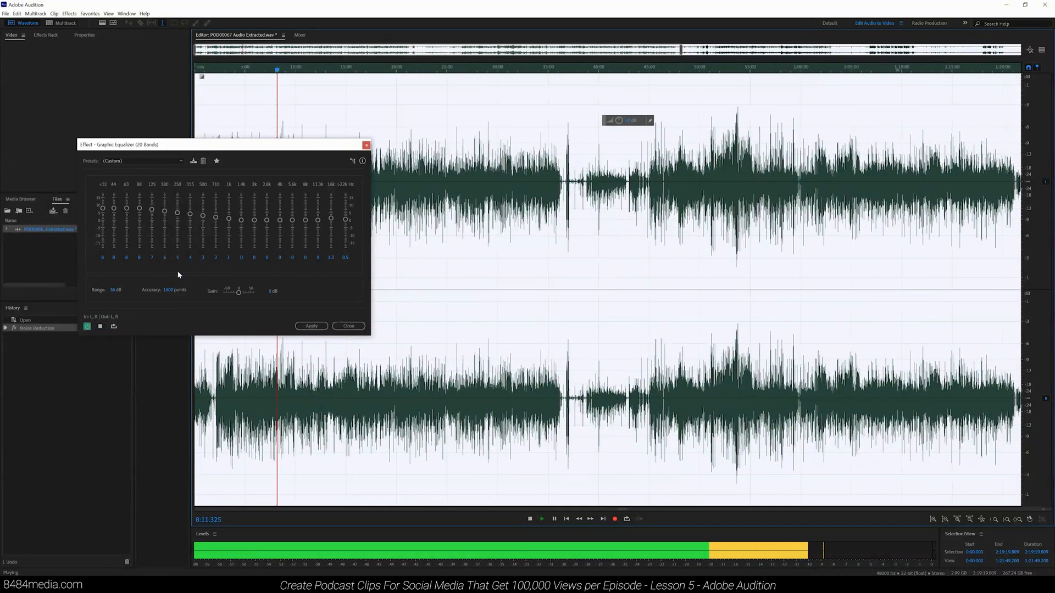
click(87, 326)
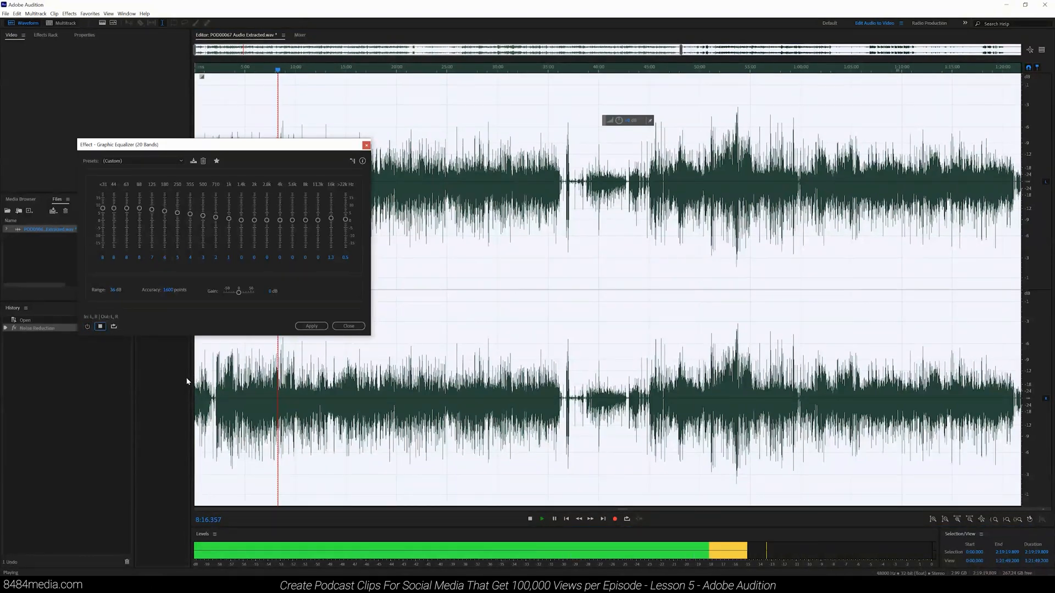
click(104, 327)
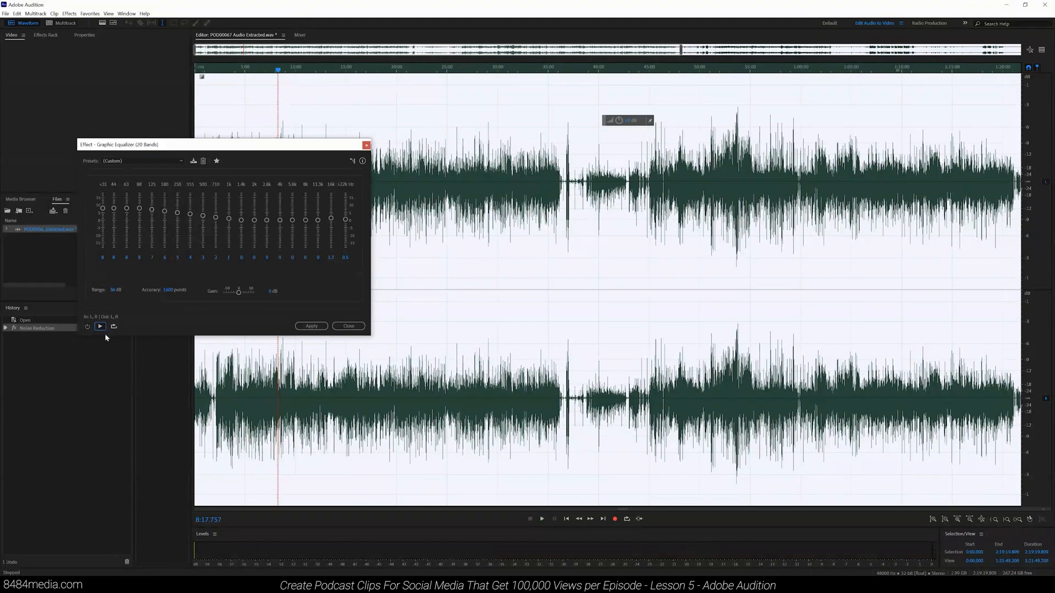
click(311, 326)
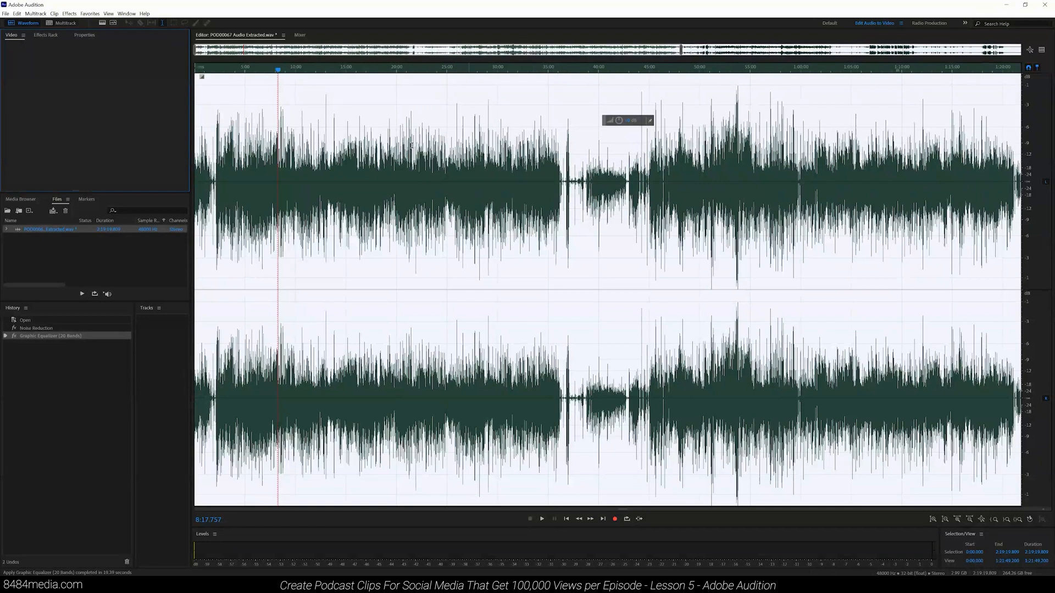
Step: Open the Parametric Equalizer effect and check its preset list without choosing one
click(69, 14)
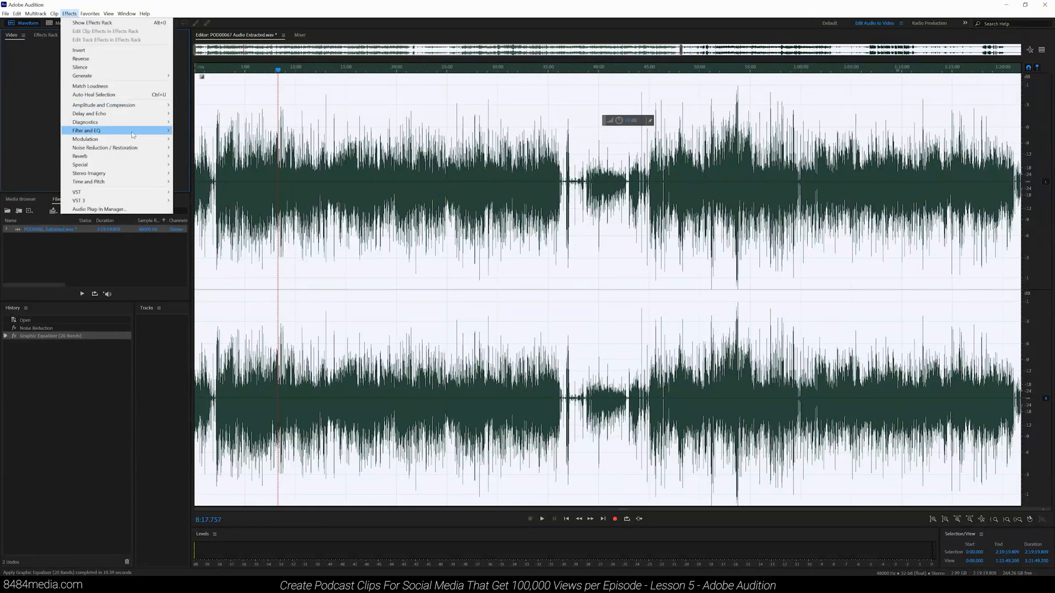
mouse_move(133, 132)
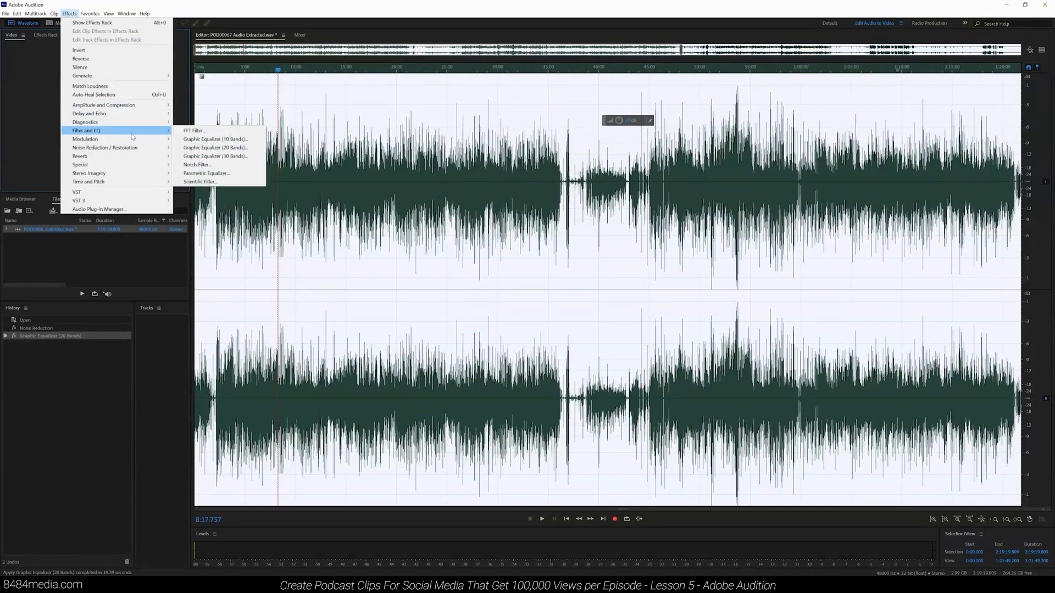
click(220, 174)
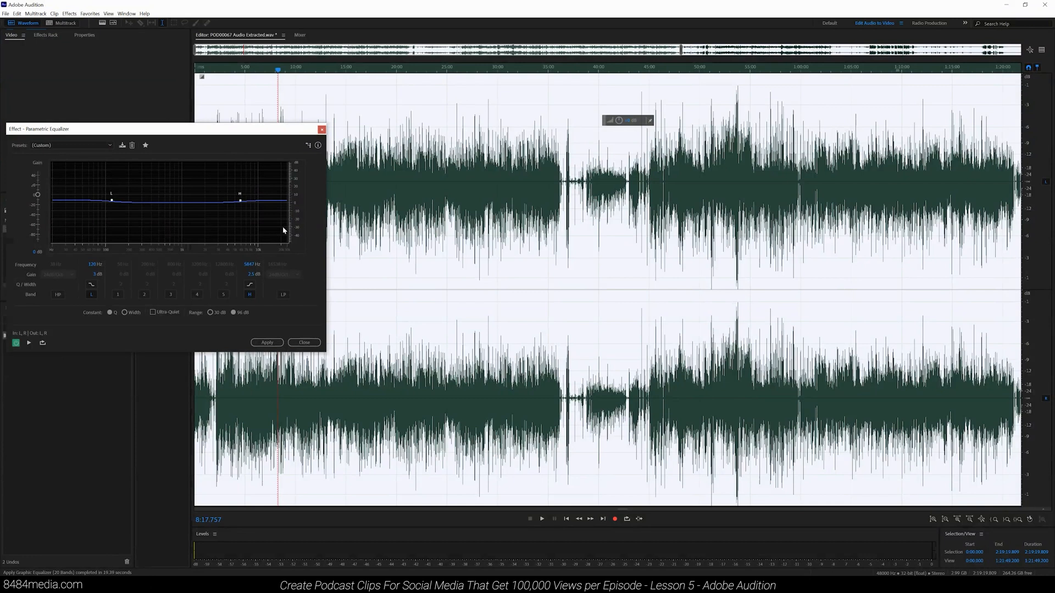
click(84, 144)
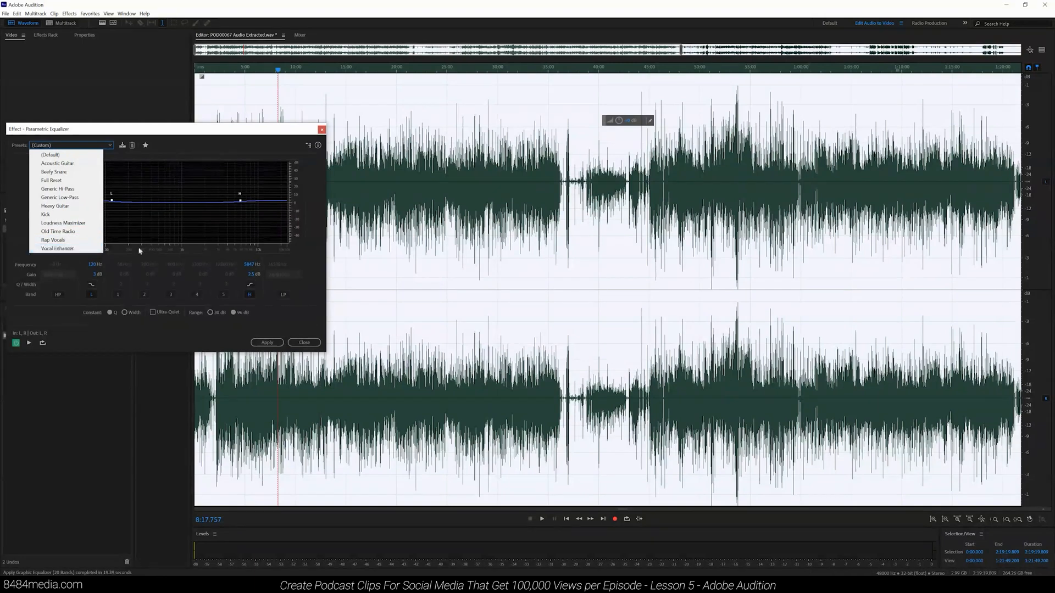
click(308, 266)
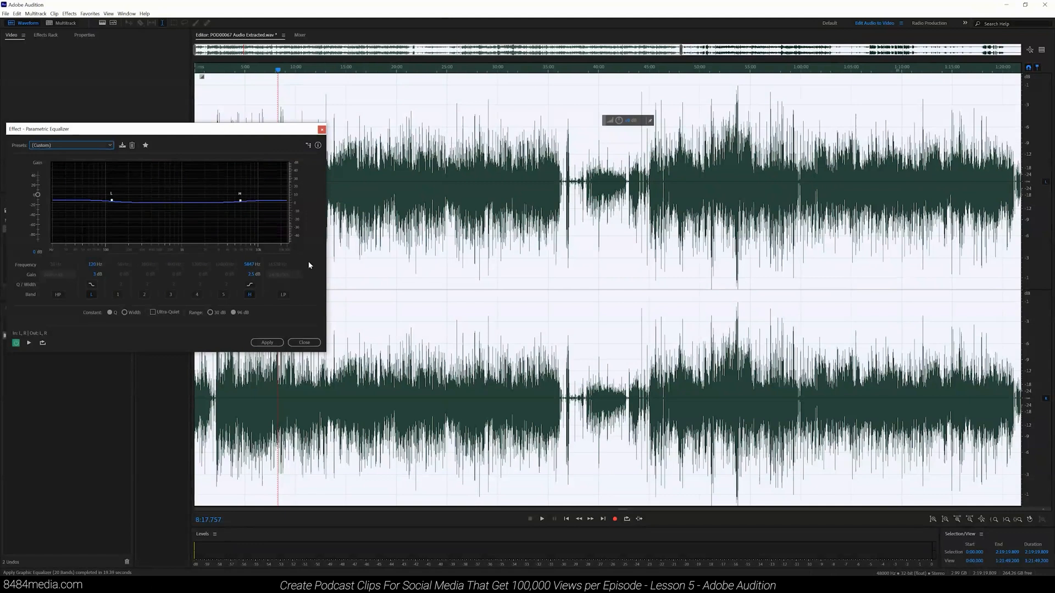
Step: Preview the audio while nudging the high-shelf band point slightly, then apply the Parametric Equalizer
mouse_move(112, 203)
mouse_move(240, 202)
click(29, 344)
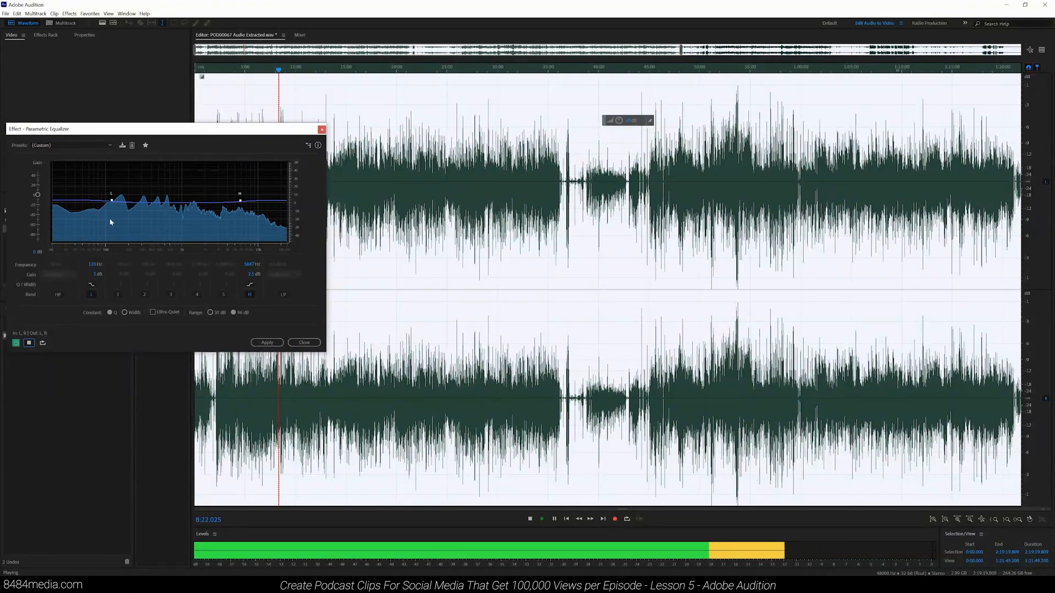
drag(240, 201, 243, 205)
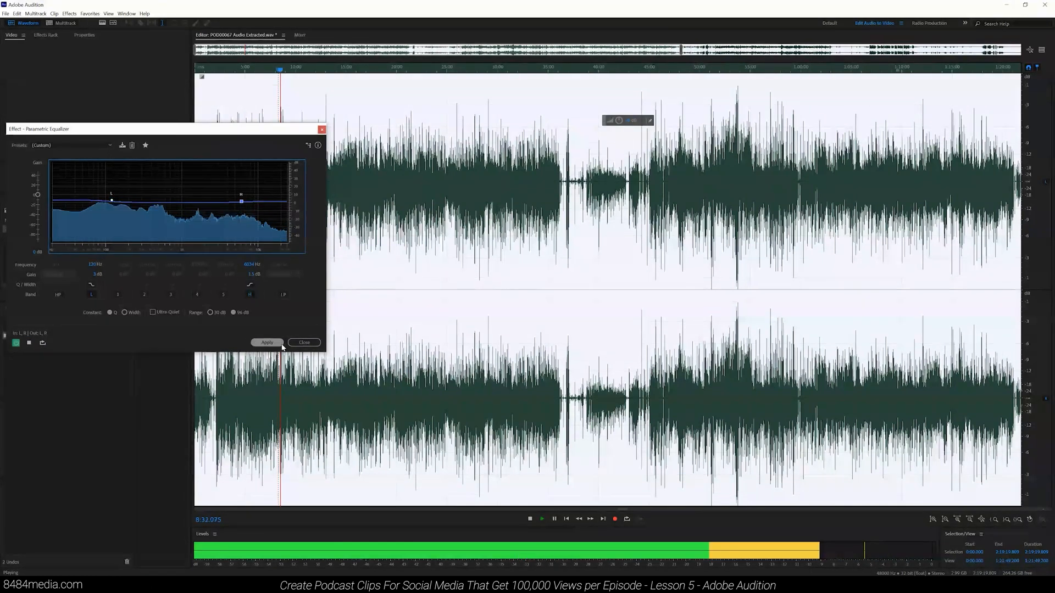
click(30, 344)
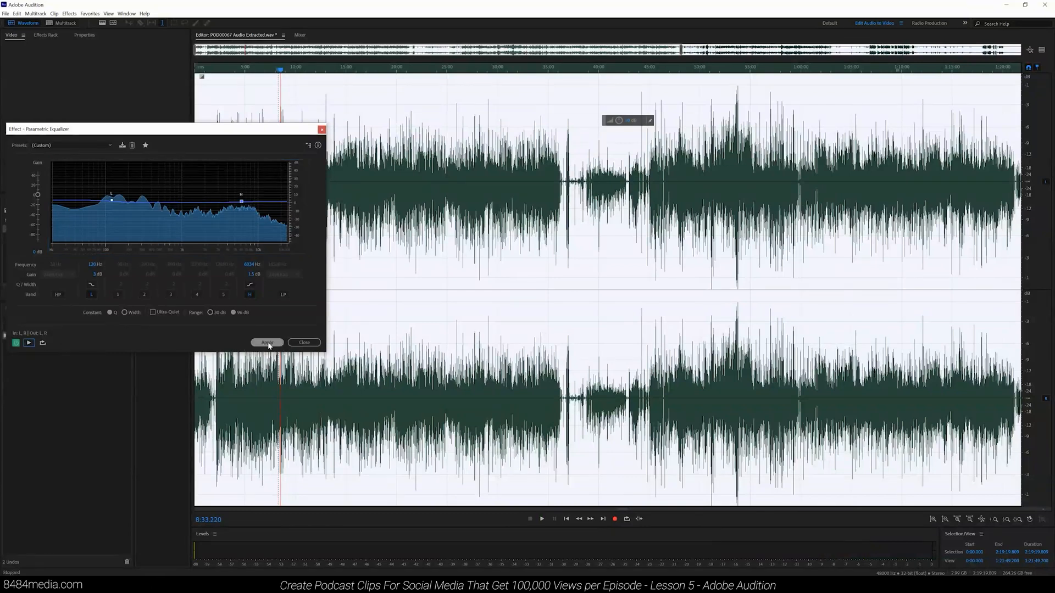
click(267, 342)
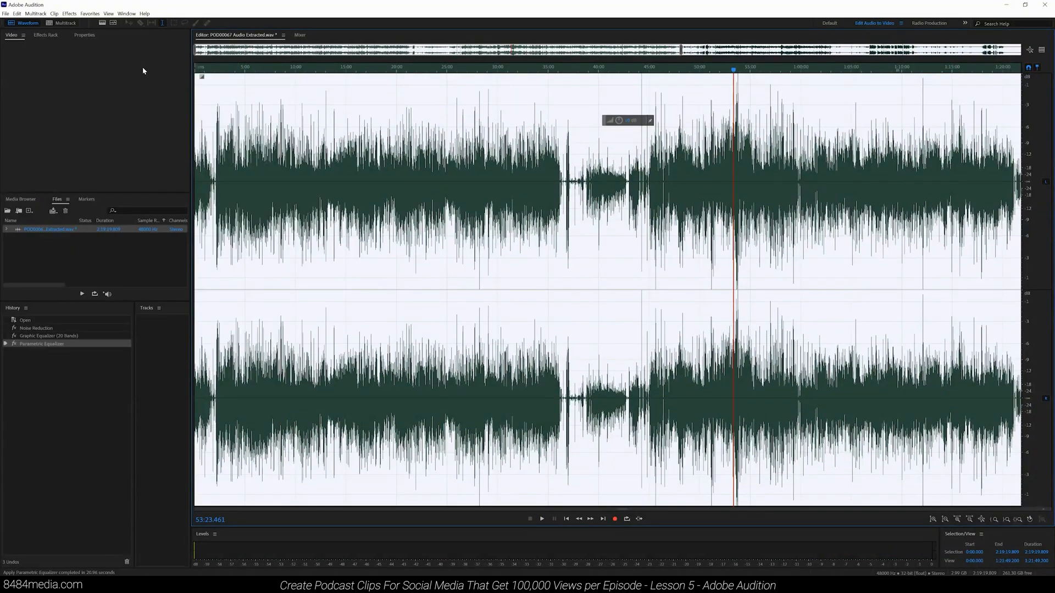
Step: Normalize the whole file to 98% using the Normalize (process) effect
click(68, 16)
mouse_move(116, 111)
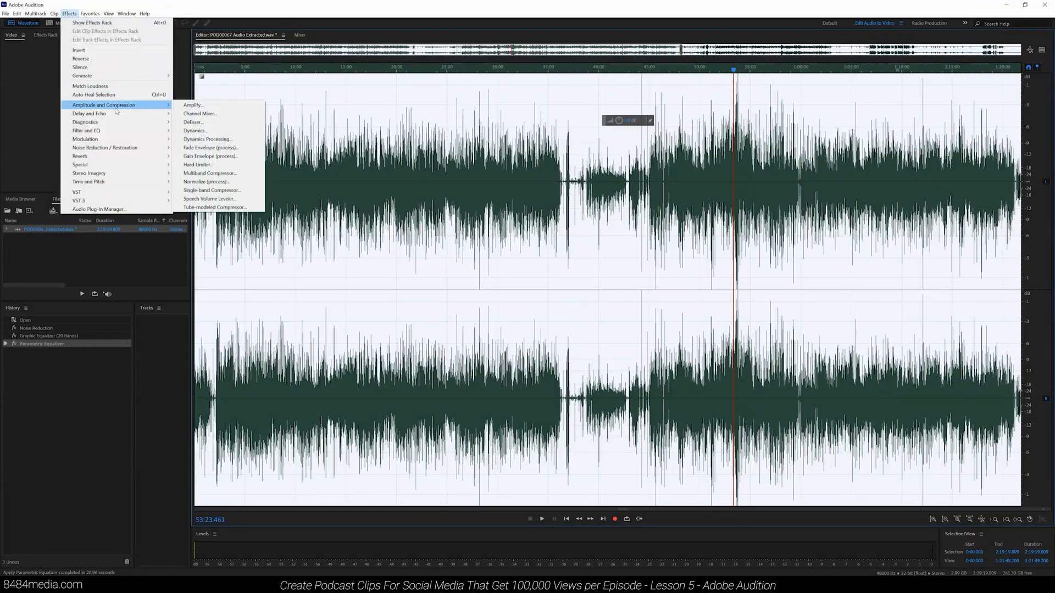
click(207, 182)
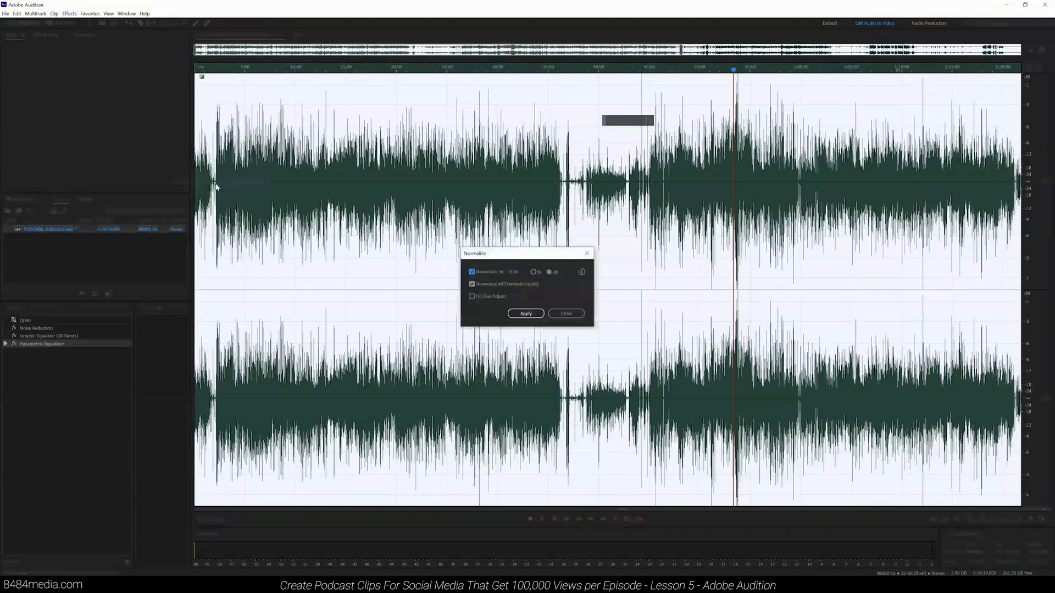
click(535, 272)
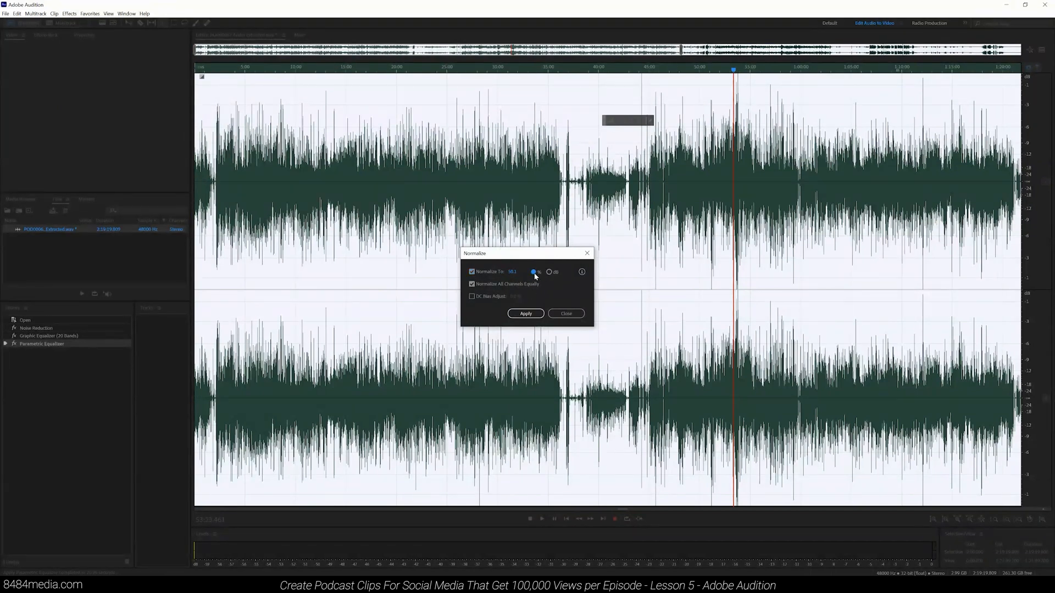
click(510, 270)
text(98)
key(Return)
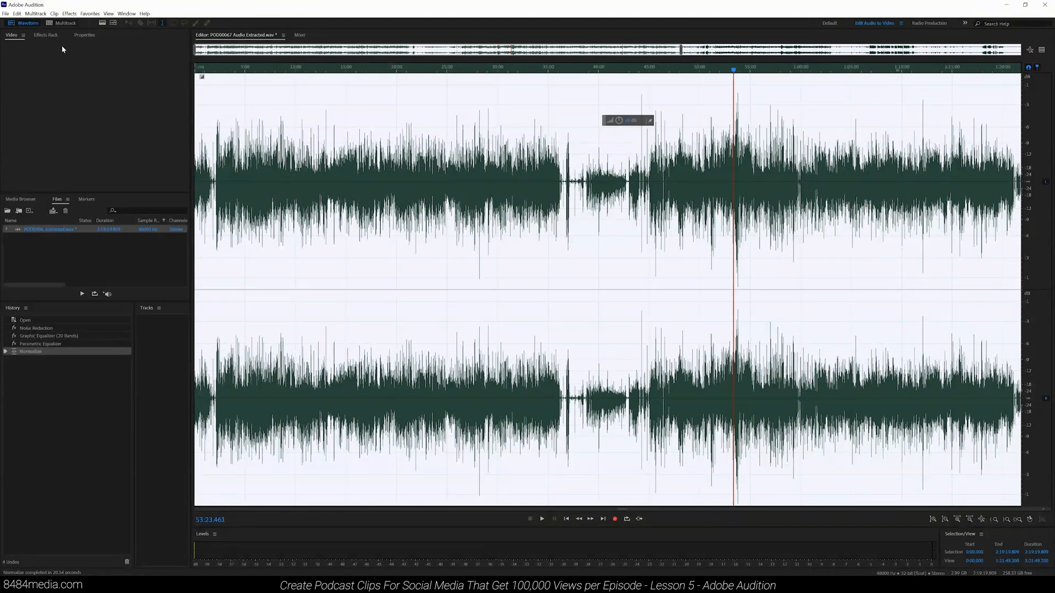
Step: Apply the Dynamics Processing effect to the whole file with its current settings
click(69, 14)
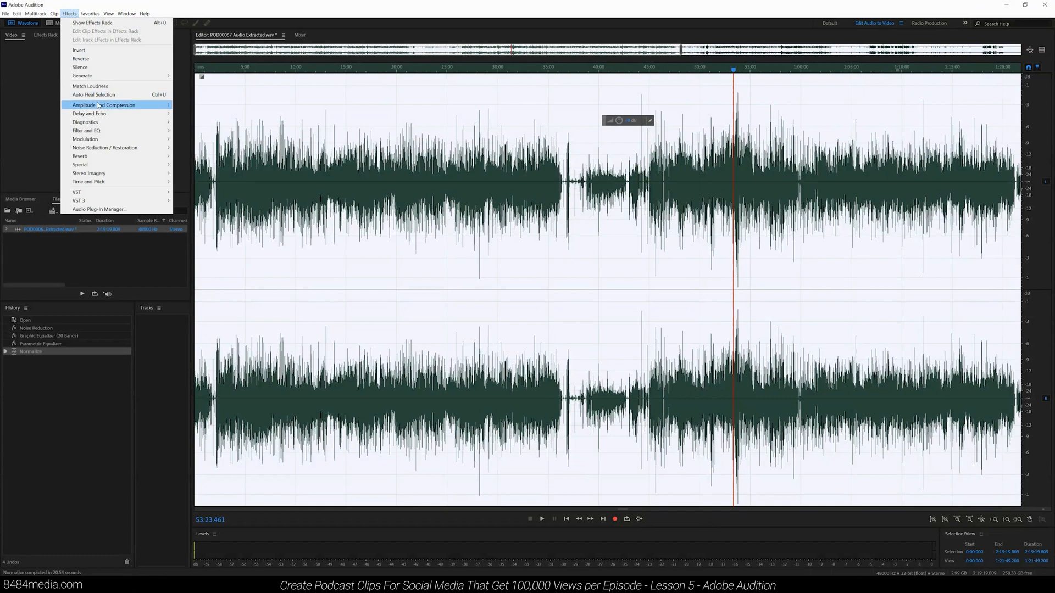
mouse_move(98, 107)
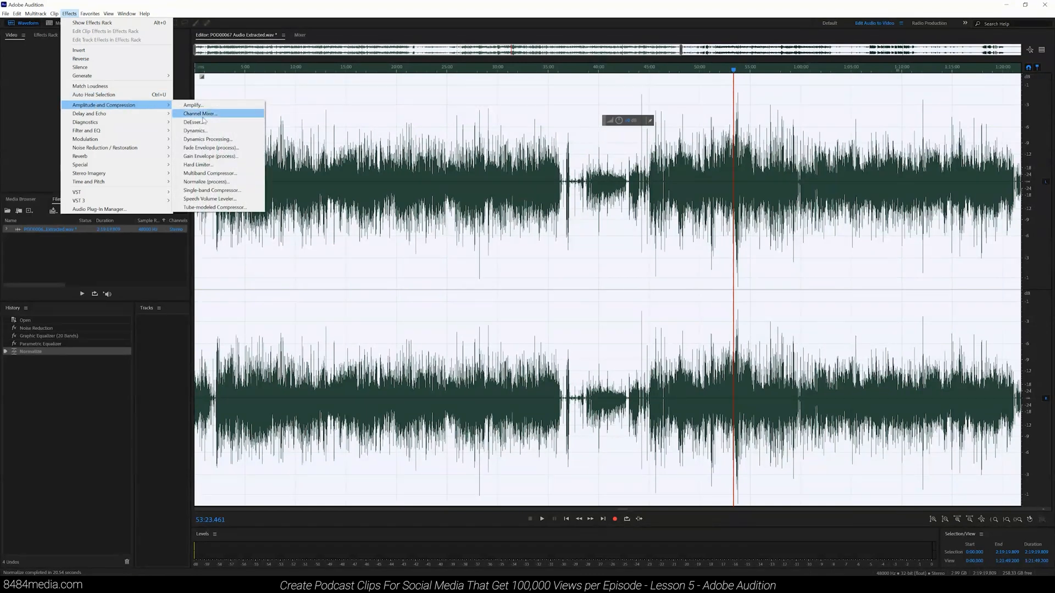
click(213, 141)
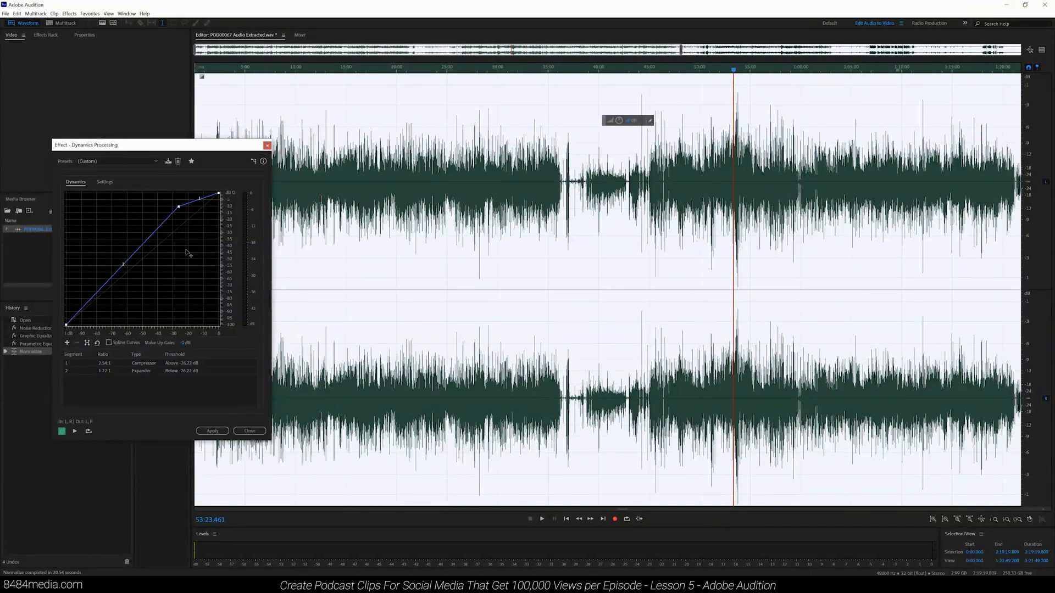
mouse_move(179, 208)
click(212, 431)
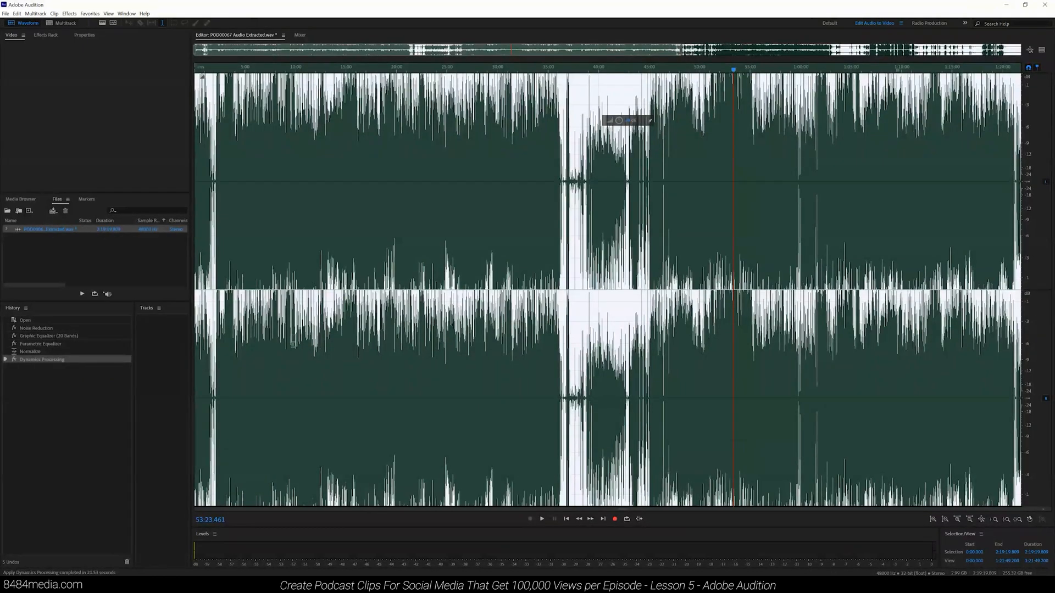
Step: Preview the processed audio briefly from around 3:28
click(229, 149)
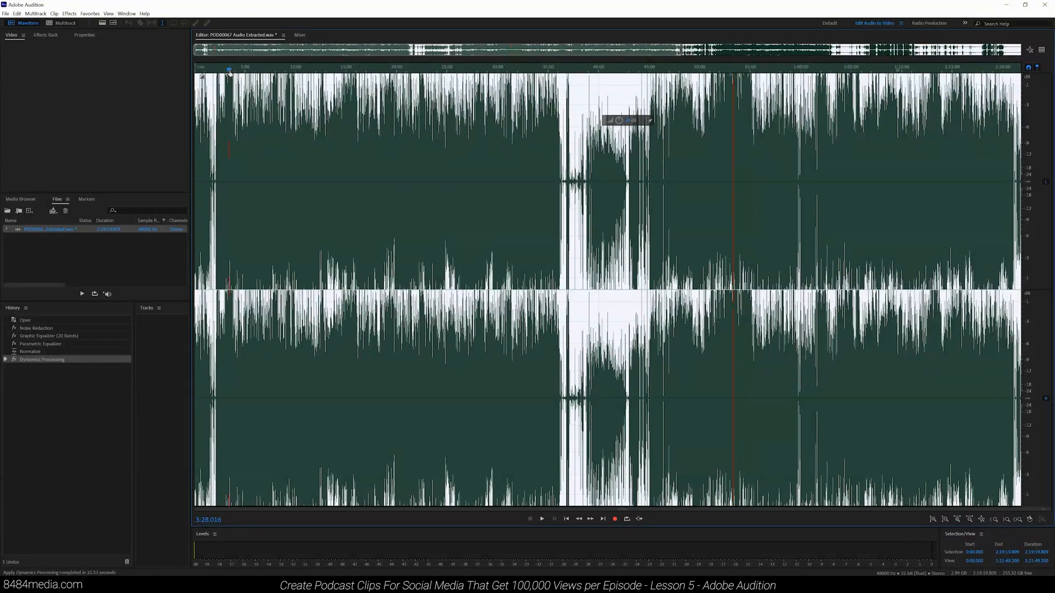
key(space)
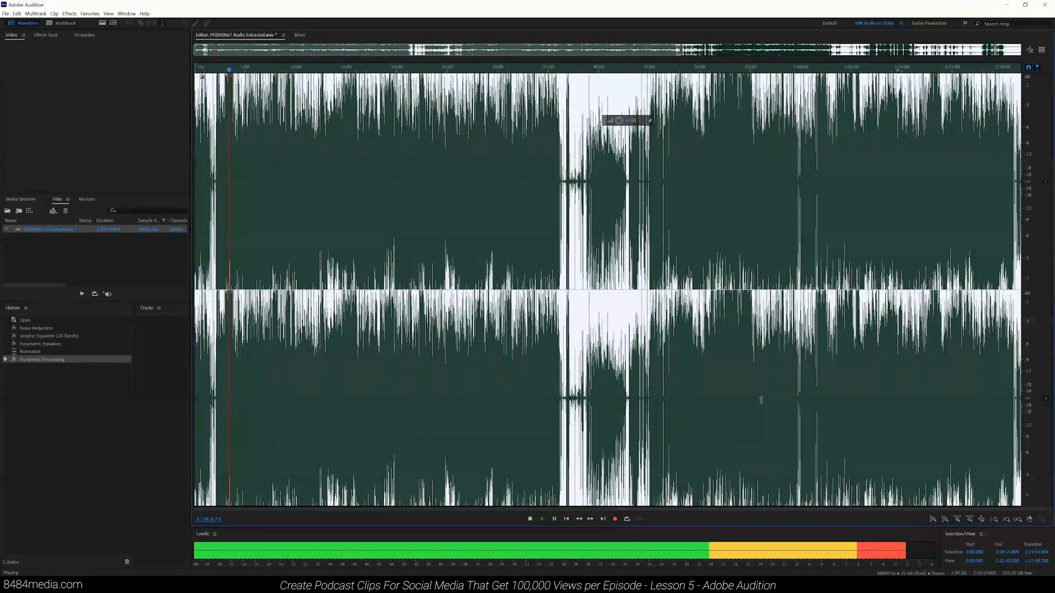
key(space)
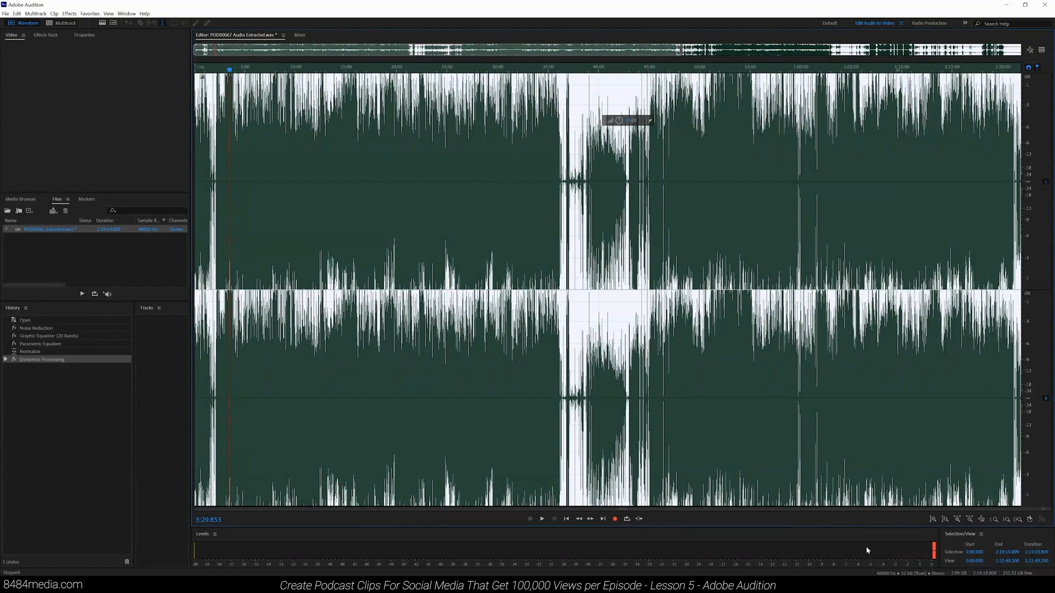
Step: Apply the Single-band Compressor to the whole file with its current settings and start playback to preview it
scroll(538, 192, down, 2)
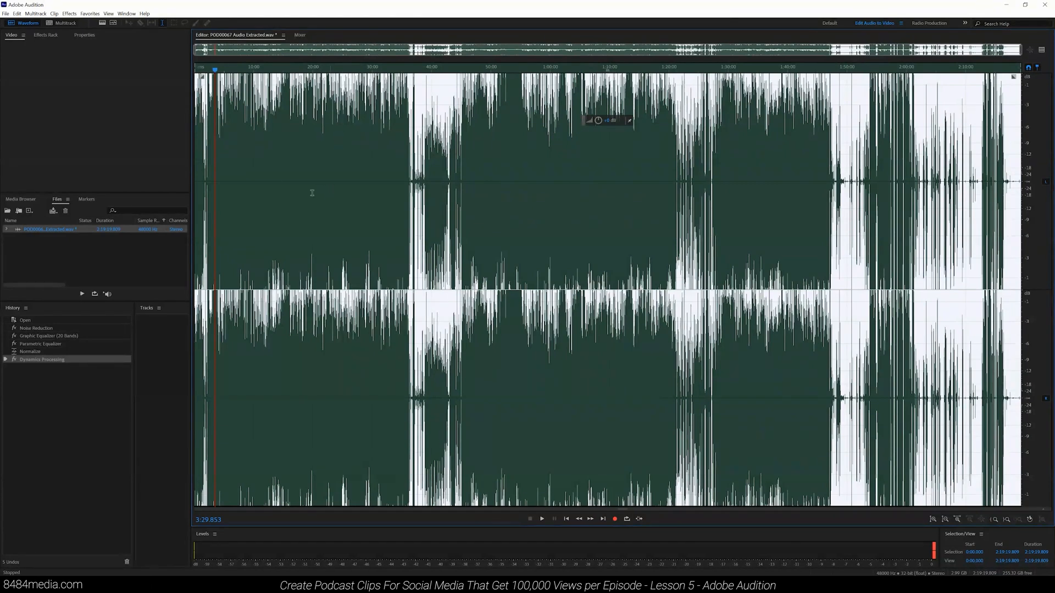
click(67, 14)
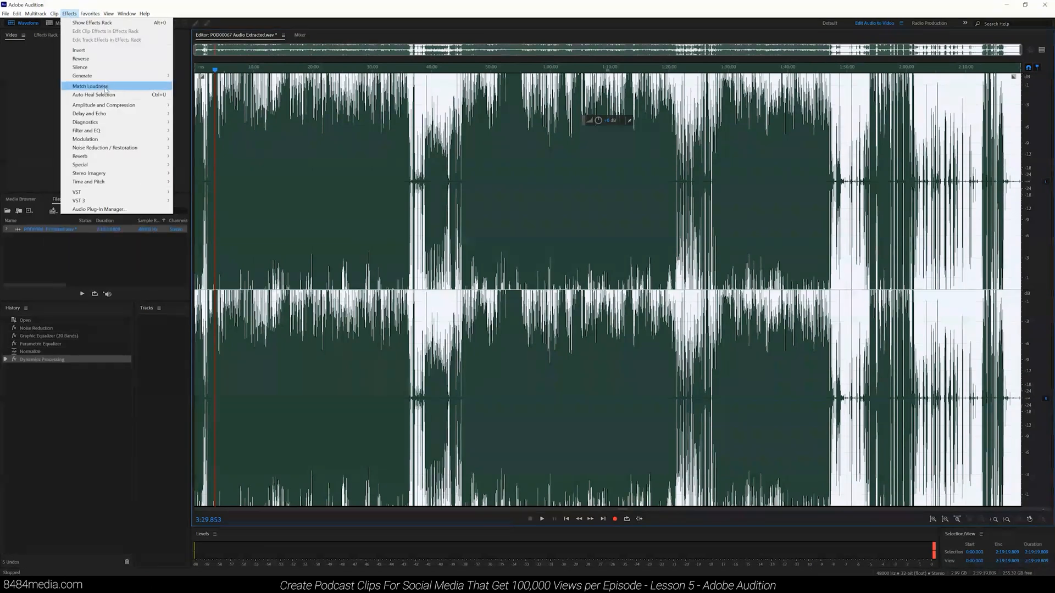
mouse_move(137, 111)
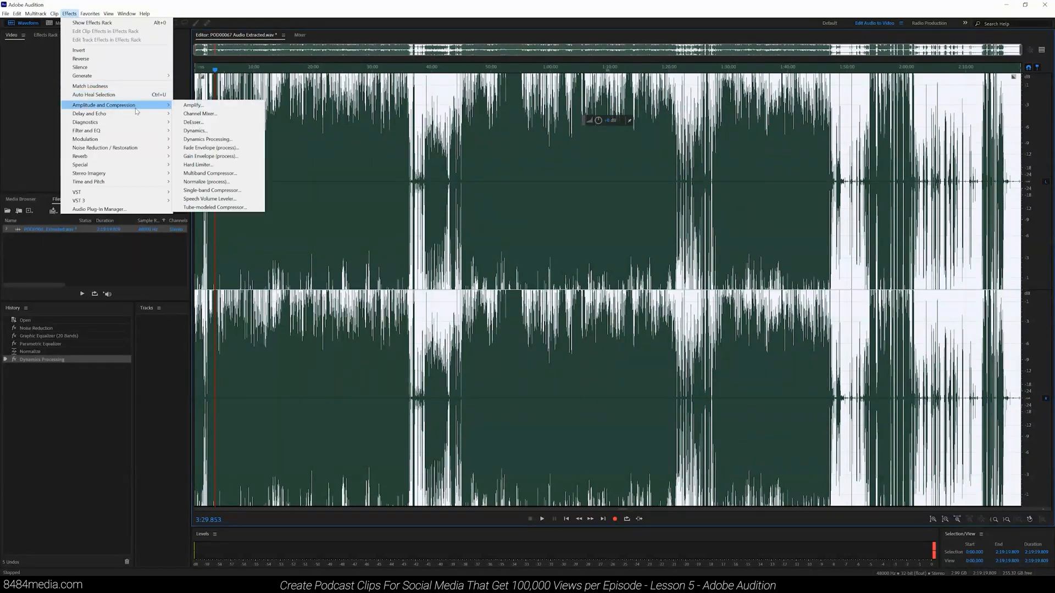
click(225, 191)
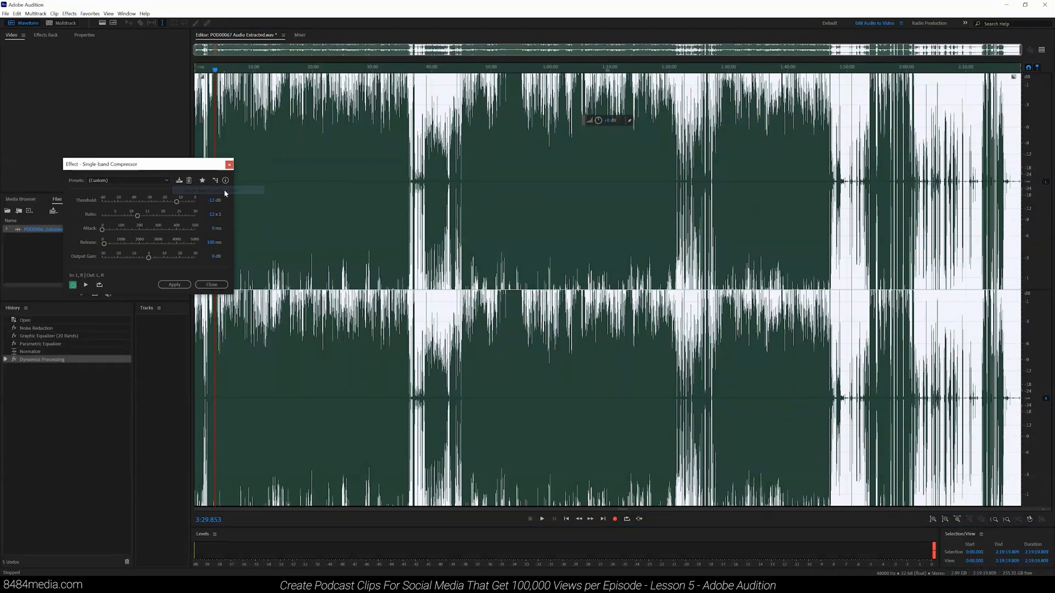
drag(184, 164, 564, 172)
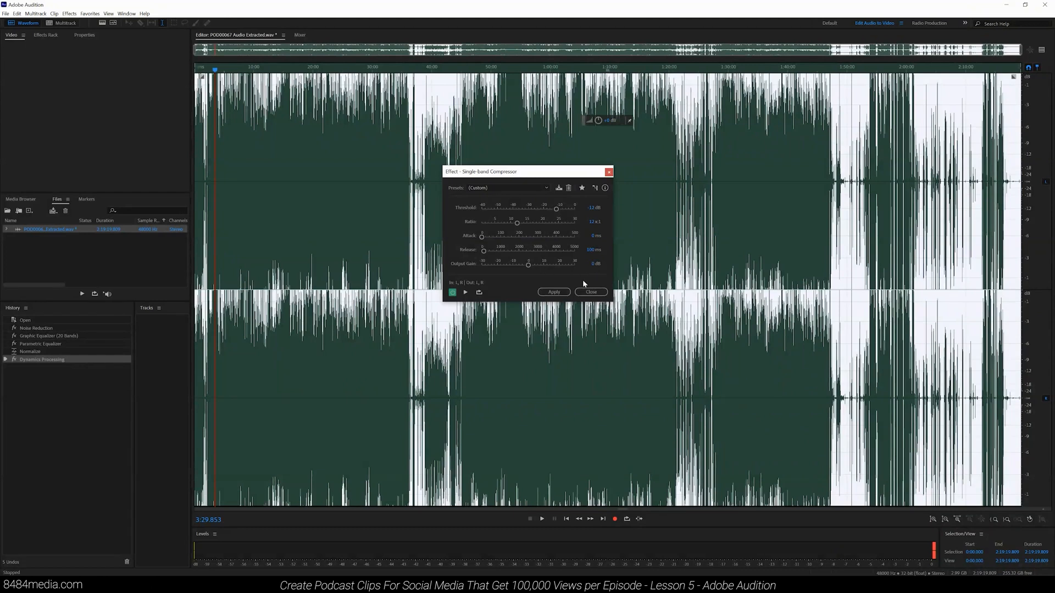
click(558, 294)
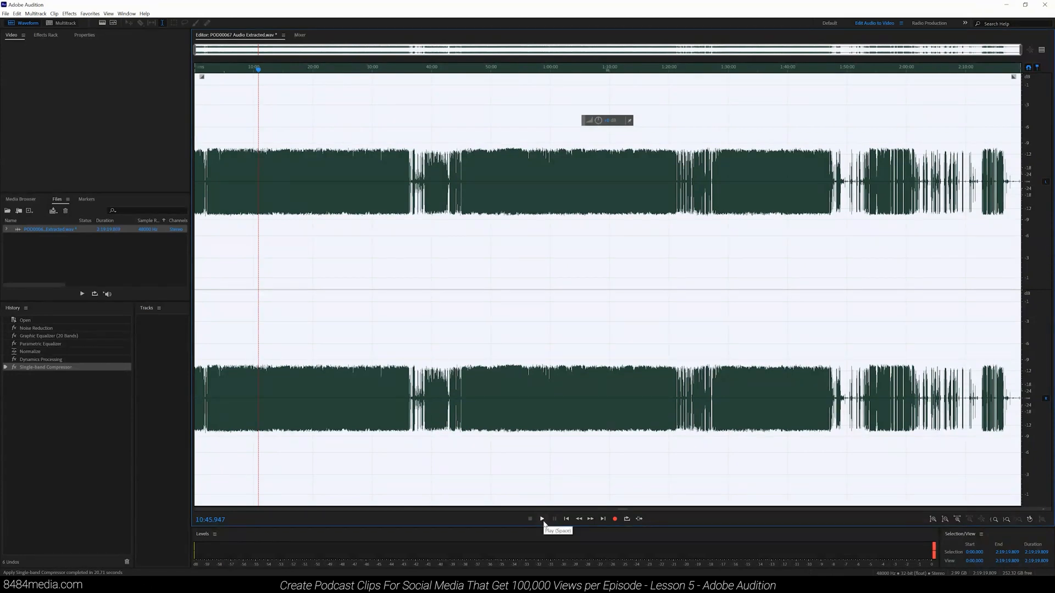
click(543, 519)
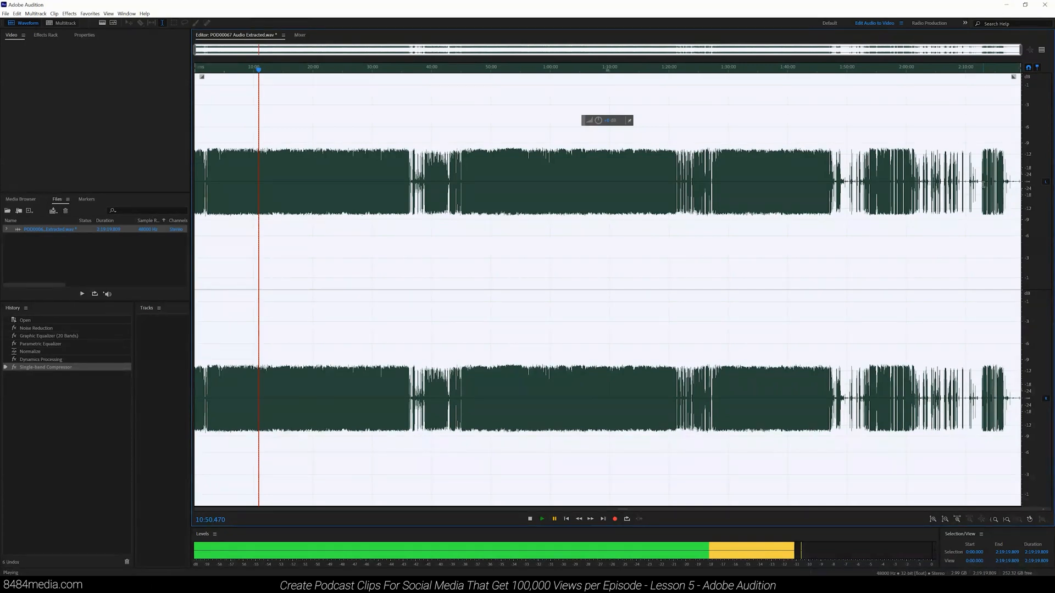
Step: Normalize the whole file again with Normalize (process), switching the target unit to dB
click(70, 14)
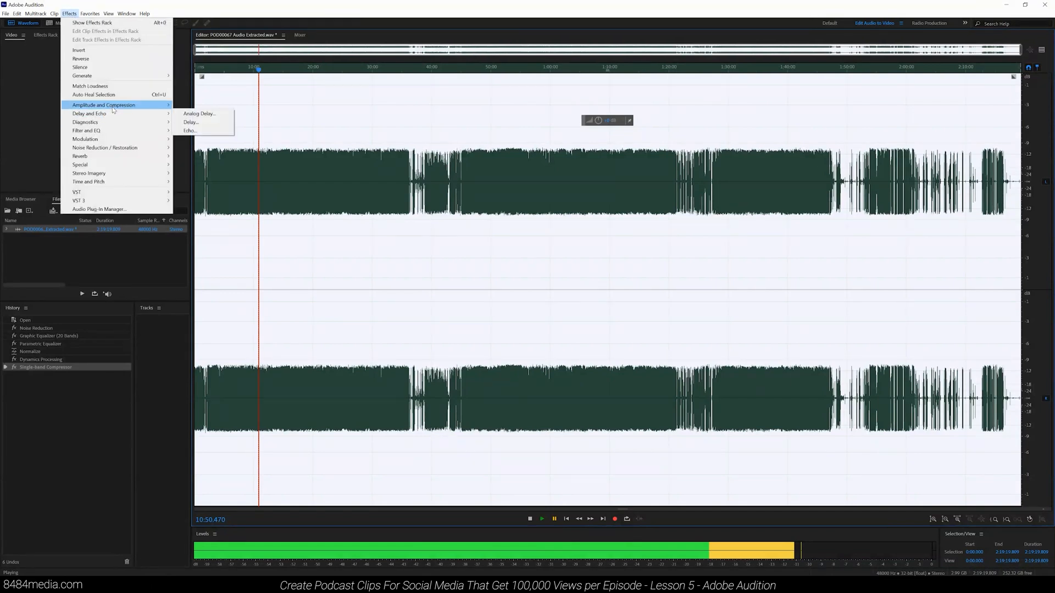
mouse_move(113, 109)
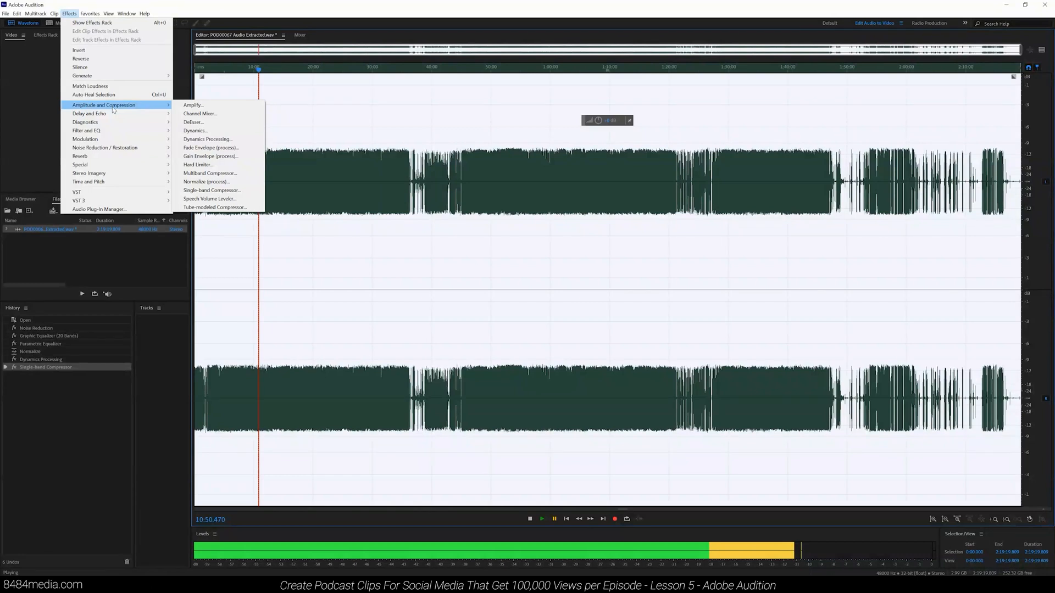
click(207, 182)
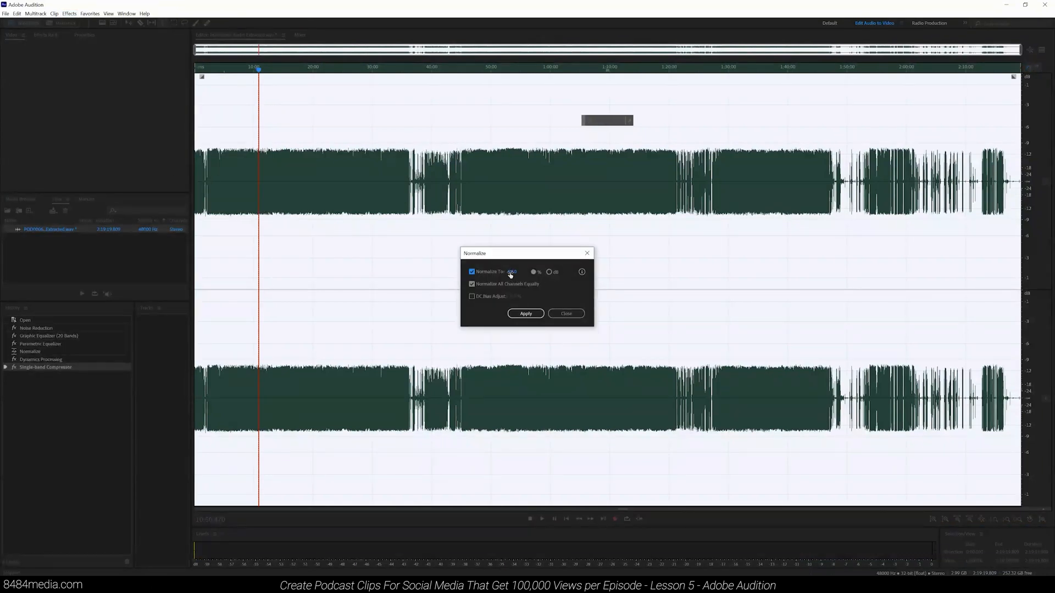
click(549, 272)
click(513, 272)
key(BackSpace)
click(526, 313)
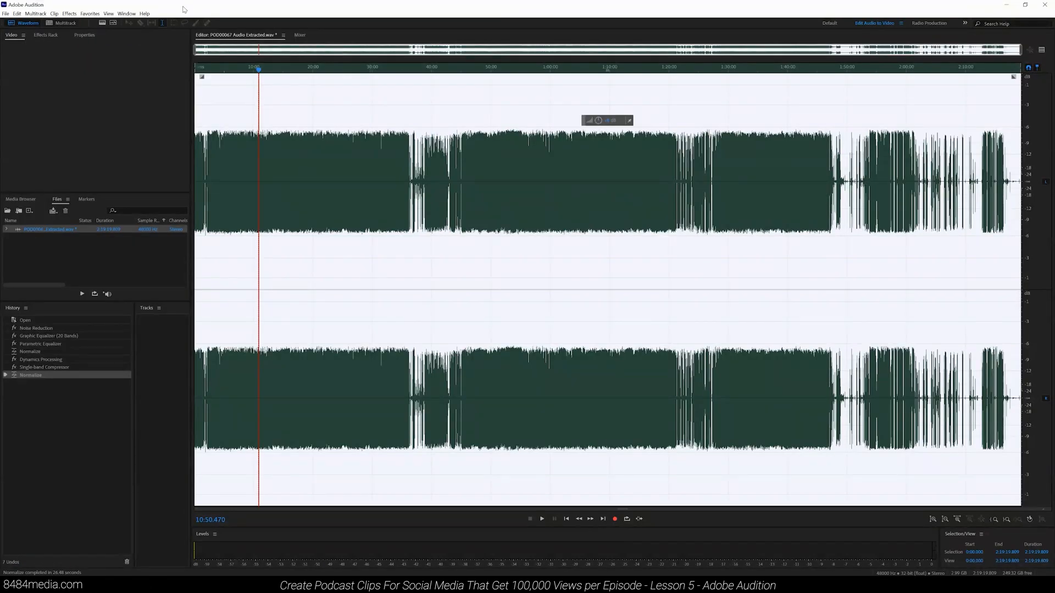
Step: Apply the DeReverb effect with the amount set to about 13%, previewing it before applying
click(69, 14)
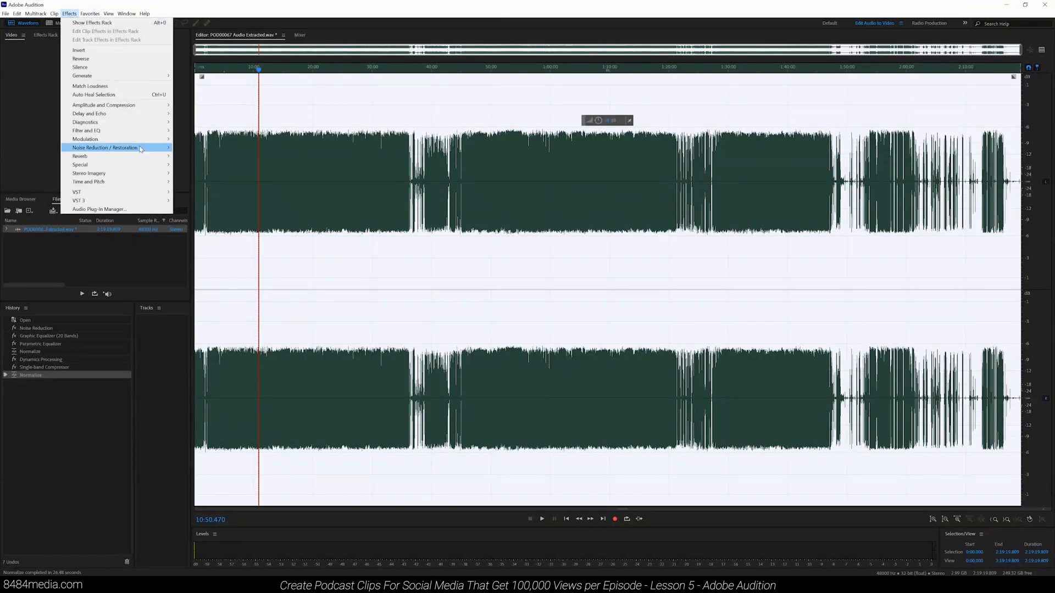
mouse_move(142, 148)
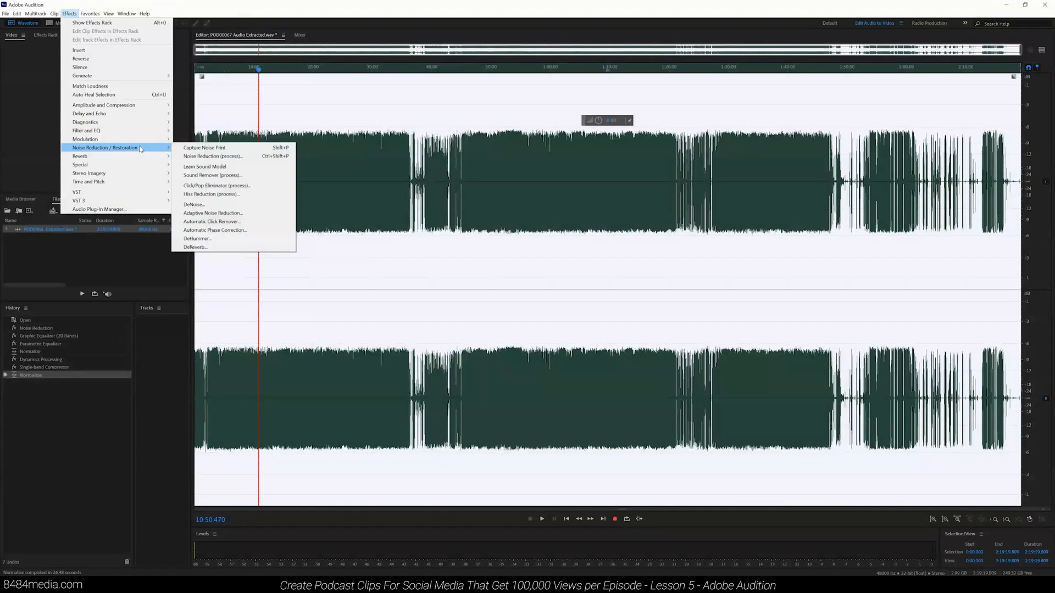
click(222, 248)
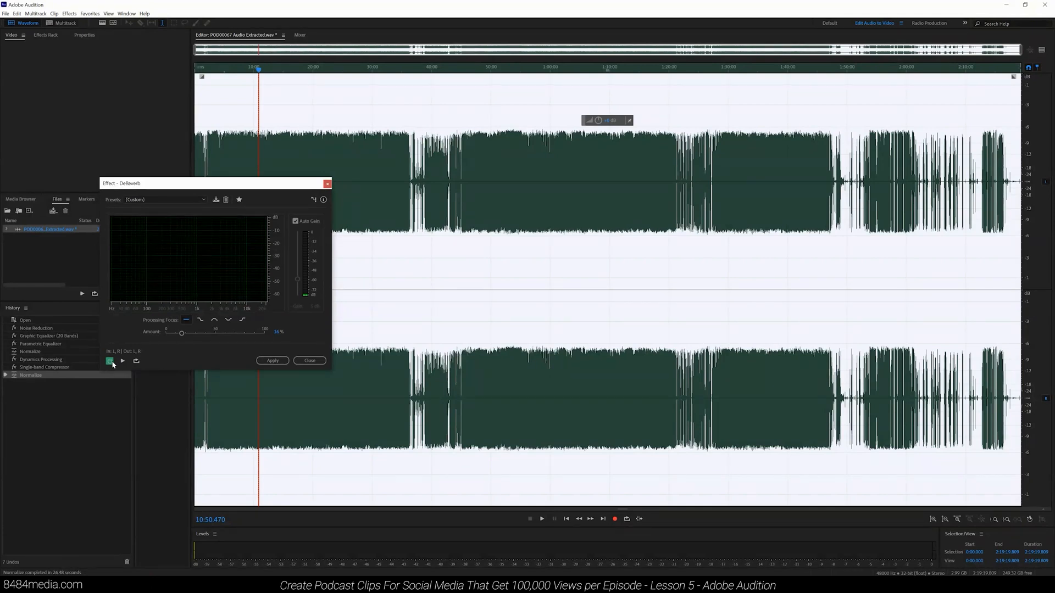
mouse_move(183, 335)
mouse_down()
mouse_move(195, 334)
mouse_move(163, 336)
mouse_move(186, 337)
mouse_up()
drag(186, 337, 182, 338)
click(123, 361)
click(171, 334)
mouse_move(171, 334)
mouse_down()
mouse_move(161, 334)
mouse_move(269, 331)
mouse_move(179, 333)
mouse_up()
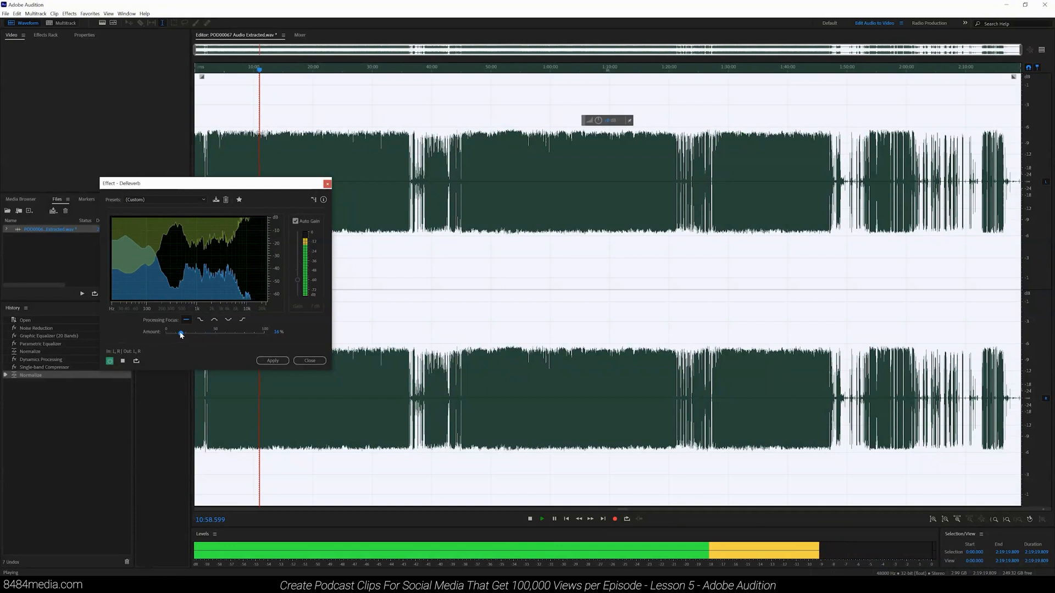
click(122, 361)
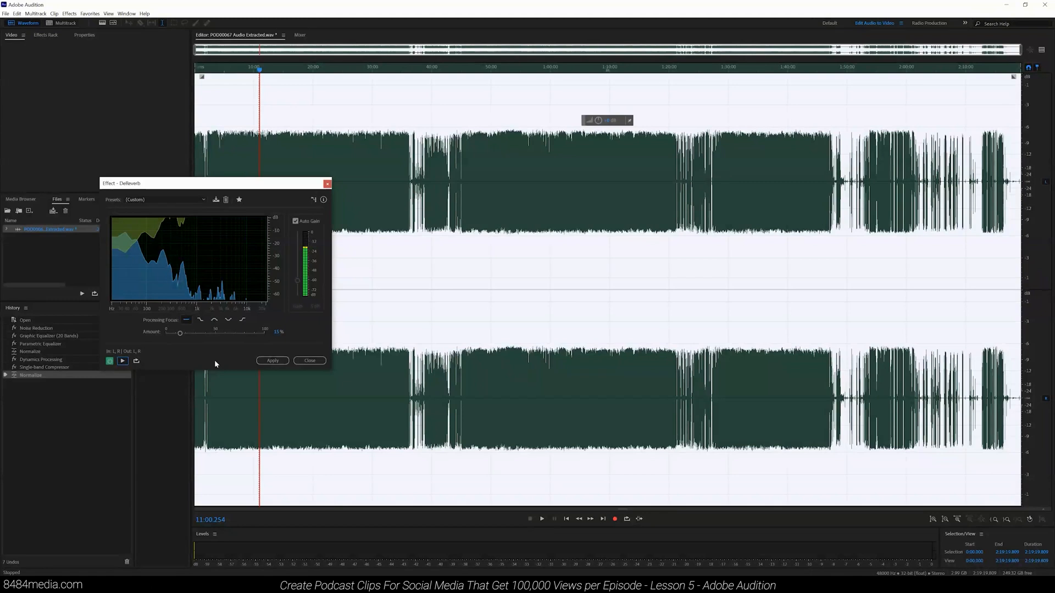
click(271, 360)
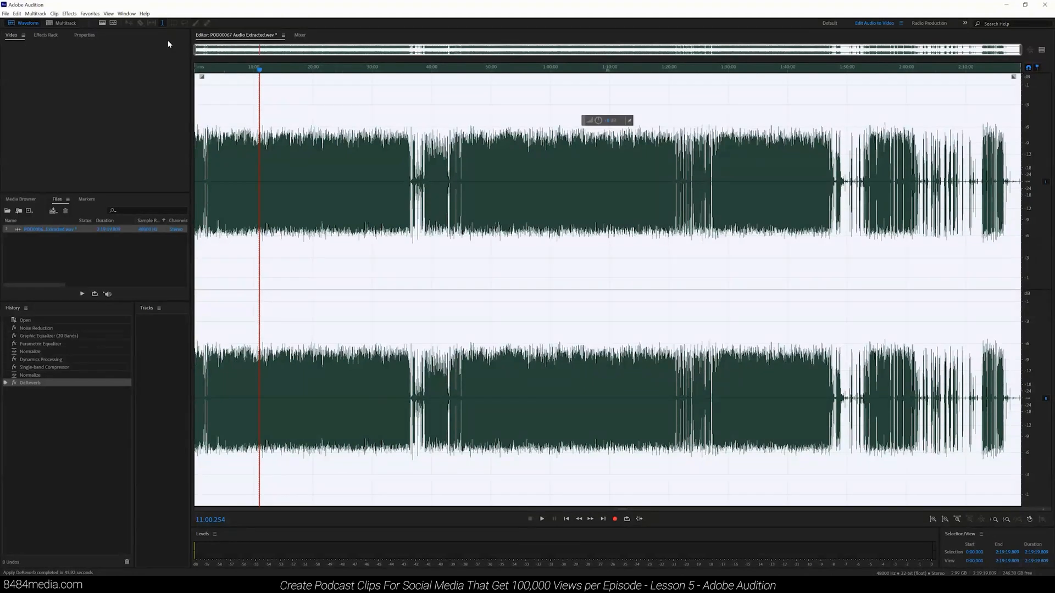
Step: Export the processed audio as Test Podcast.wav in Wave PCM format
click(5, 13)
mouse_move(17, 14)
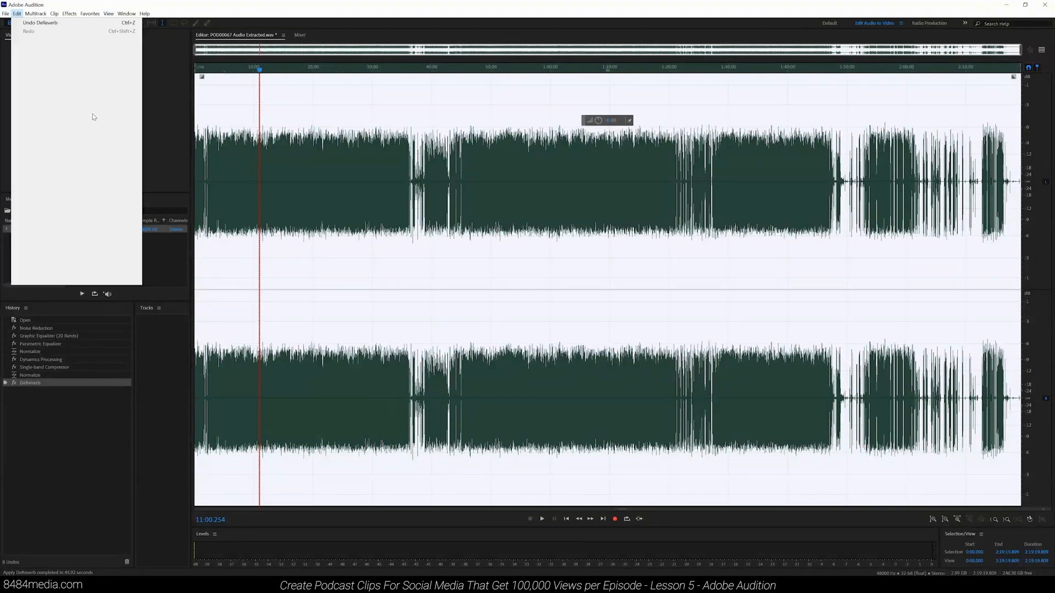
mouse_move(60, 161)
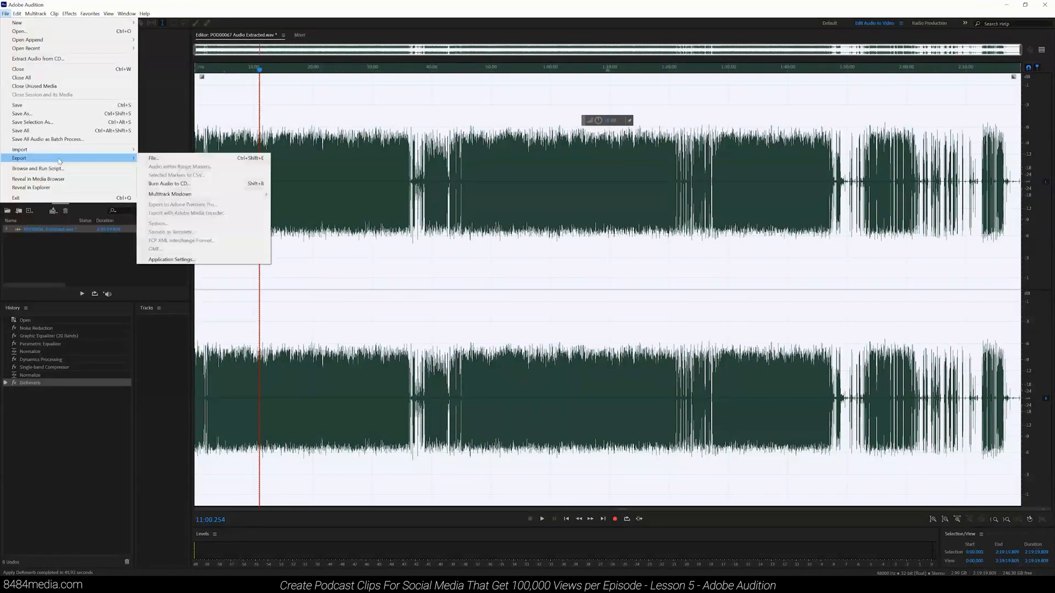
click(163, 159)
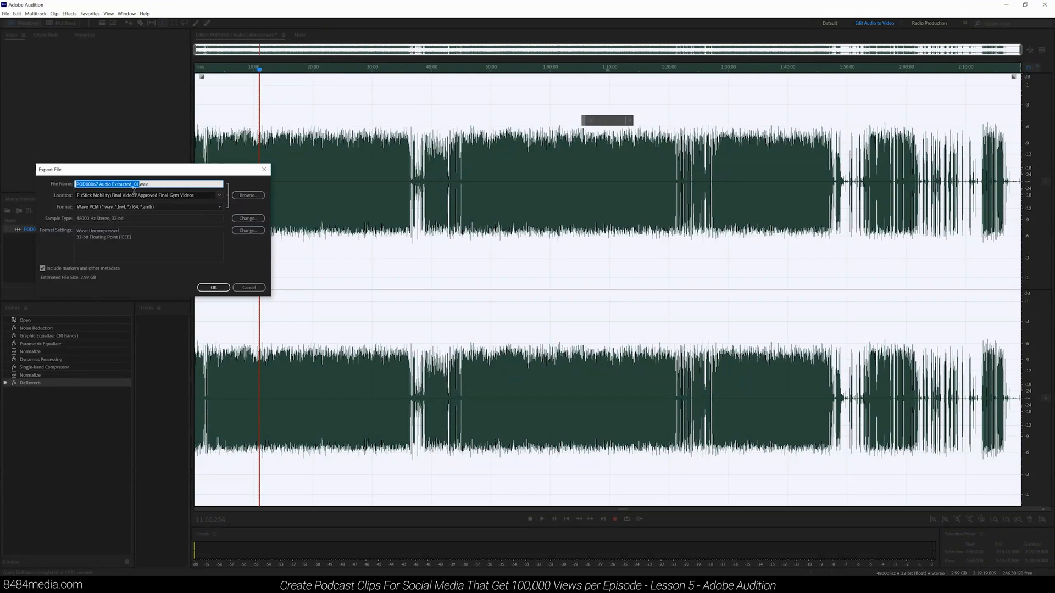
text(Test 1Podcast)
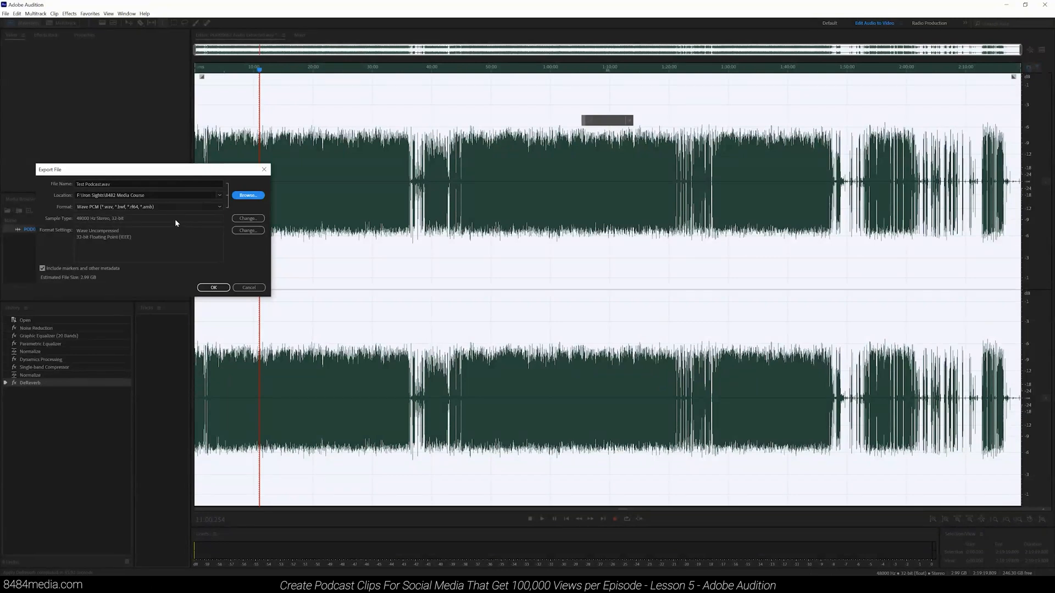
click(202, 207)
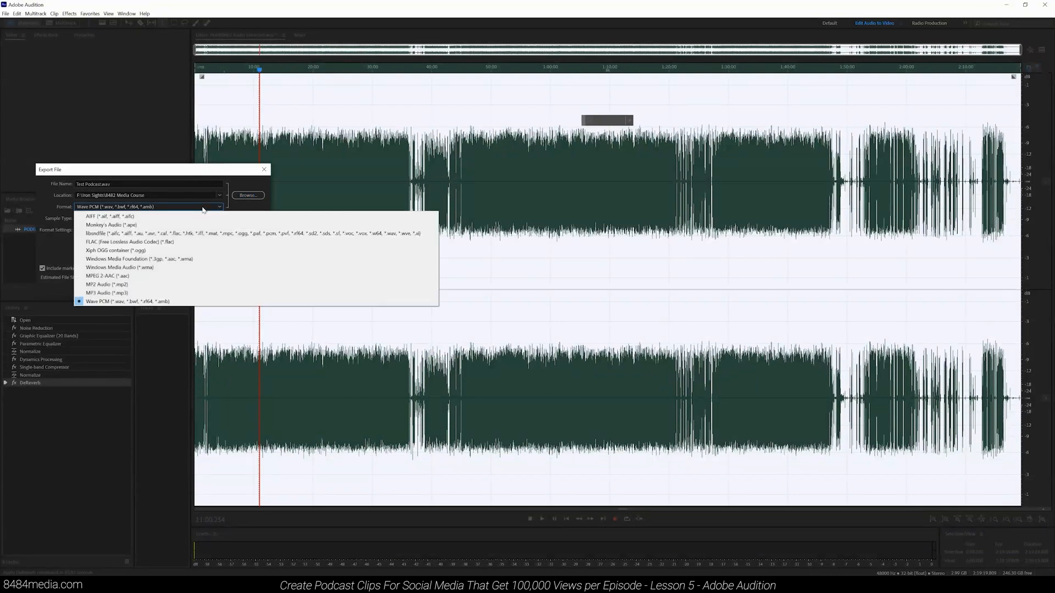
click(189, 302)
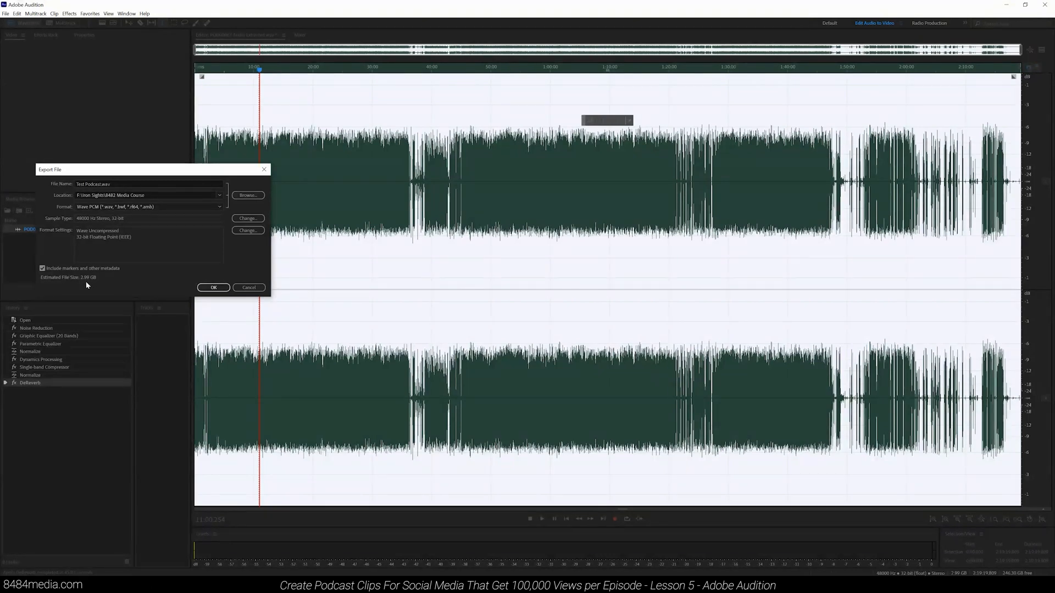
click(213, 287)
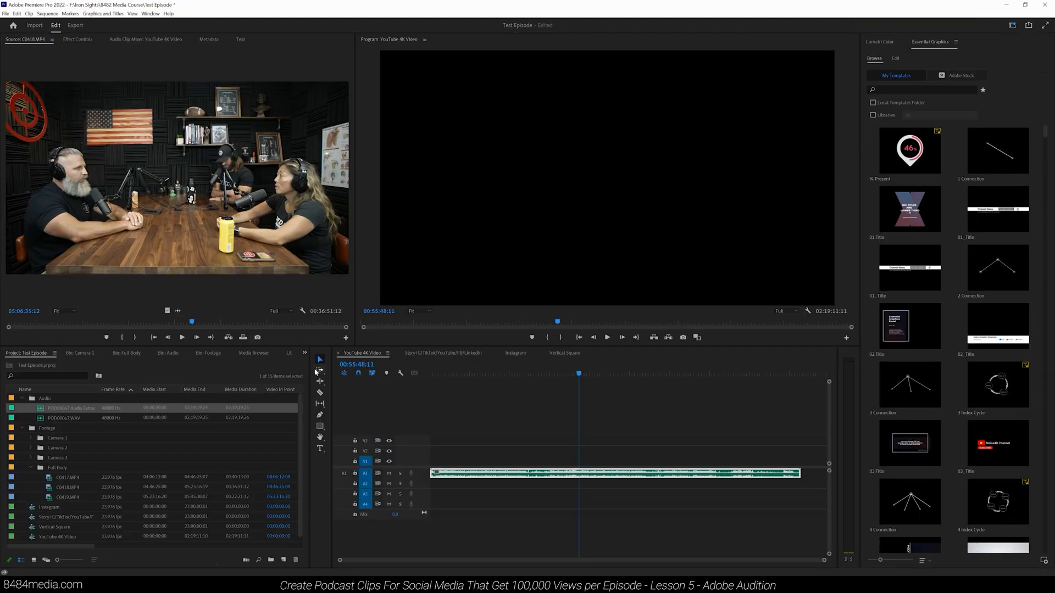
Step: Switch to Premiere Pro, collapse the project folders and open the Audio bin
click(22, 398)
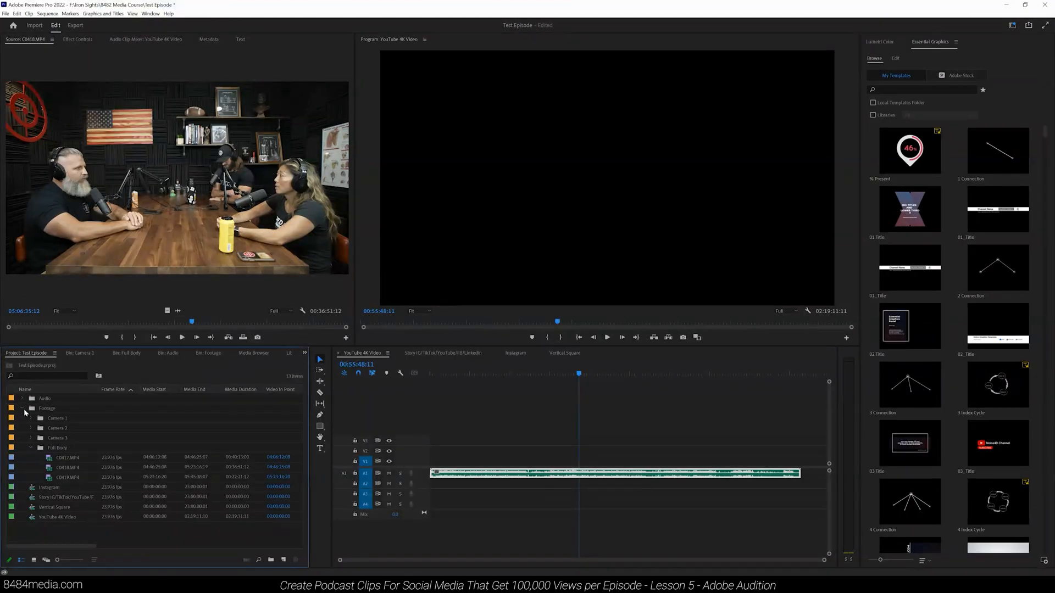
click(22, 408)
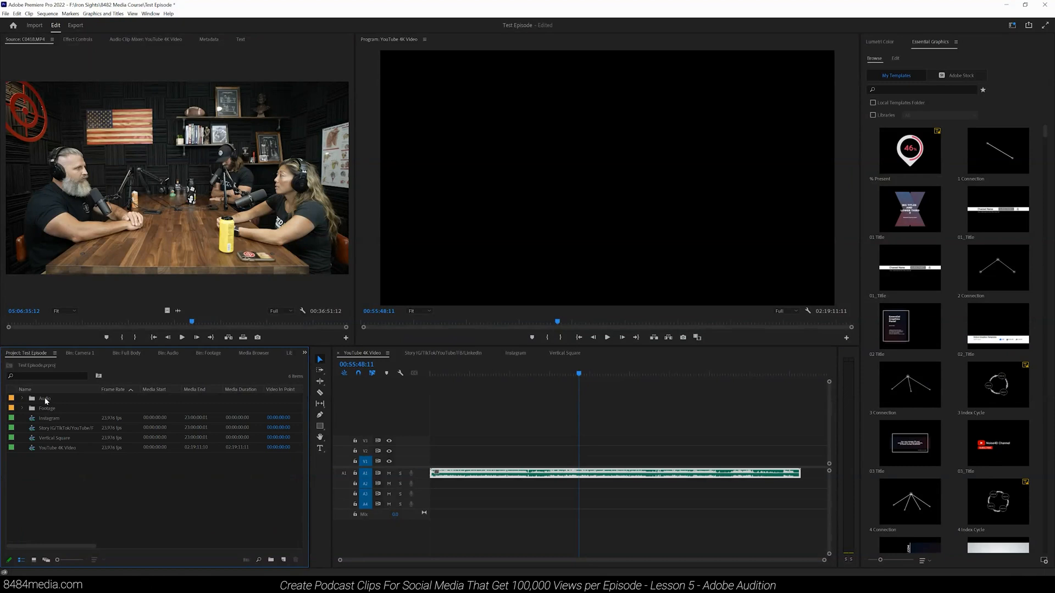
double_click(46, 399)
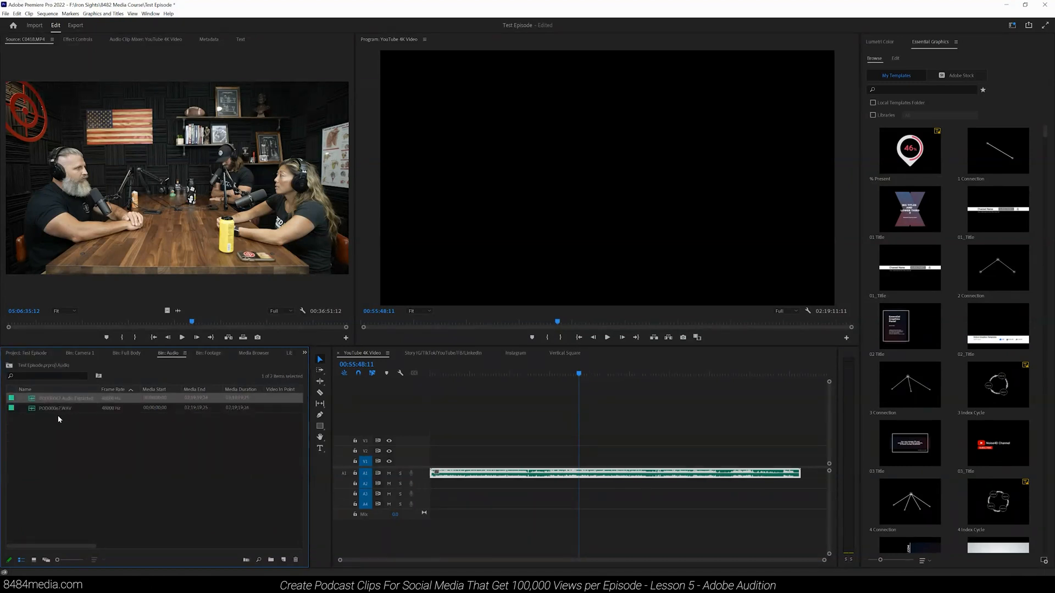